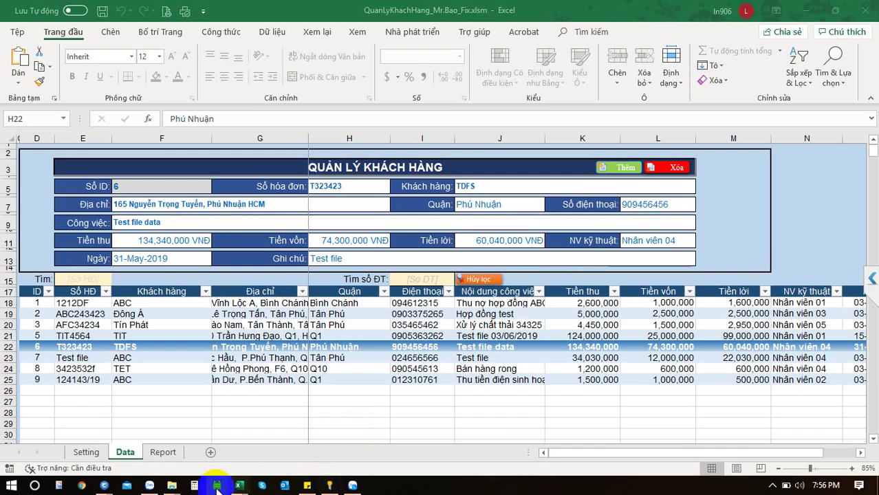
Bring the UltraViewer remote window showing Sheet1's VBA code to the front
click(128, 488)
click(237, 454)
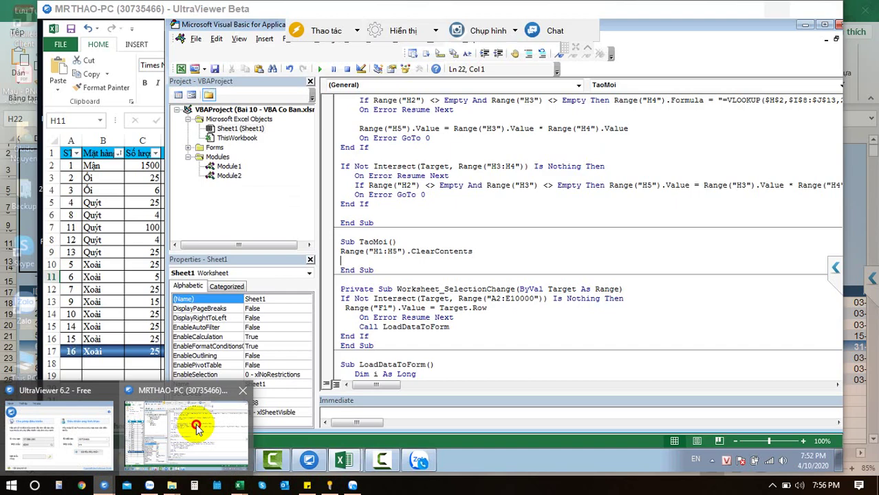
Scale the remote view and add a With Sheet1 … End With block below ClearContents in TaoMoi
click(577, 49)
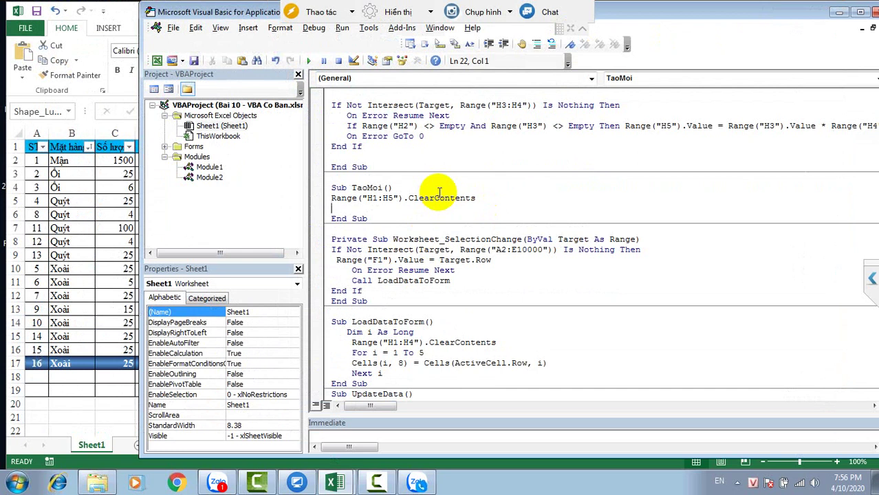
text(with )
text(sheet)
text(1)
key(Return)
text(end)
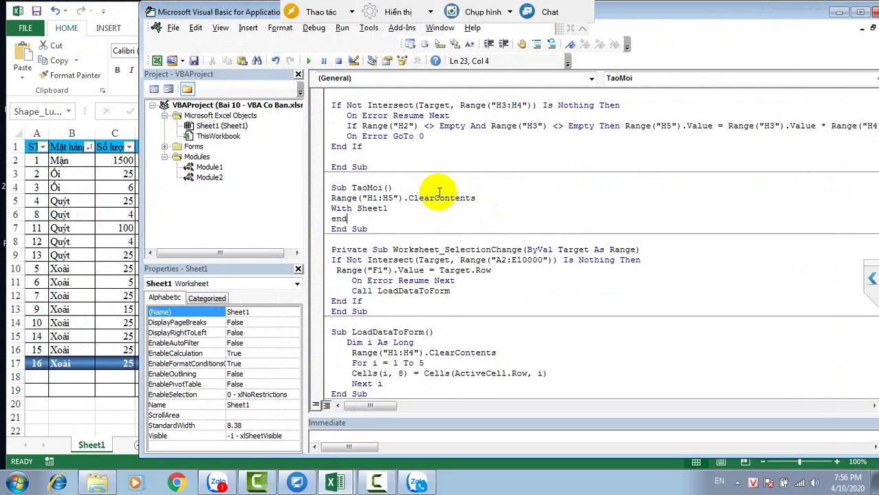
text( with)
key(Home)
key(Return)
key(Up)
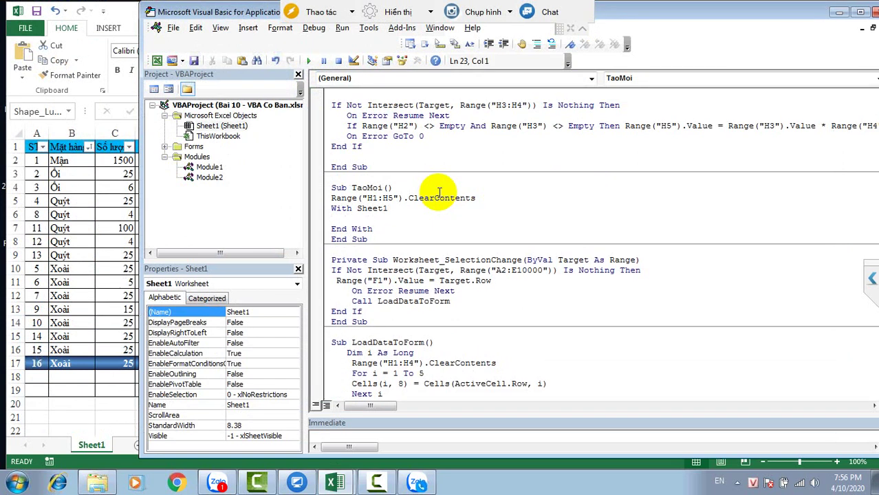
Inside the block, add .Shapes("Shape_Update") = msoFalse, using IntelliSense for Shapes
text(.sh)
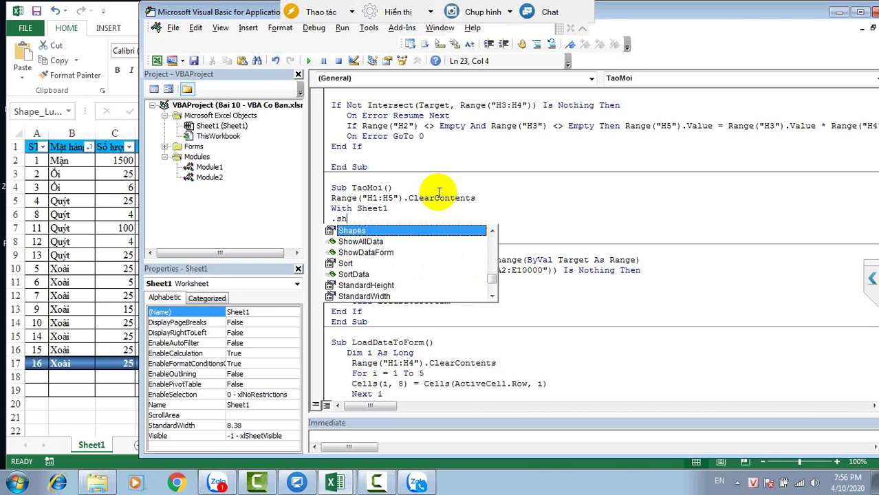
key(Tab)
text((")
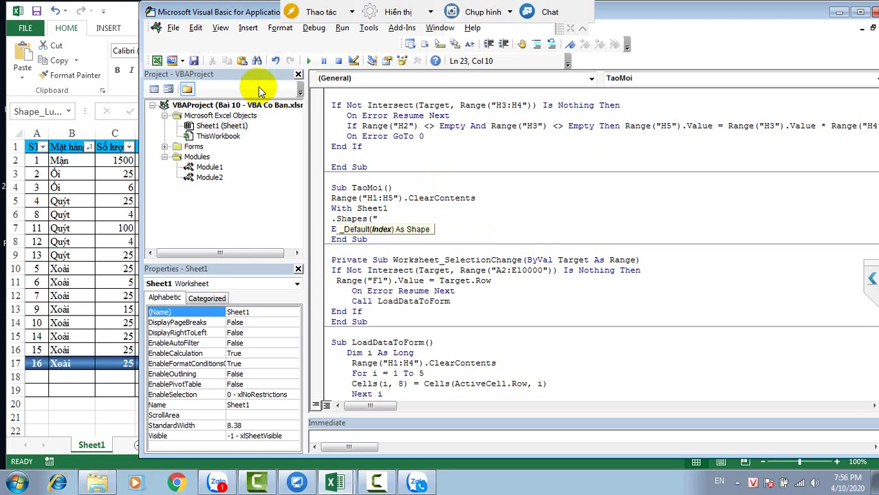
text(Shape_)
text(Upda)
text(te)
text(") )
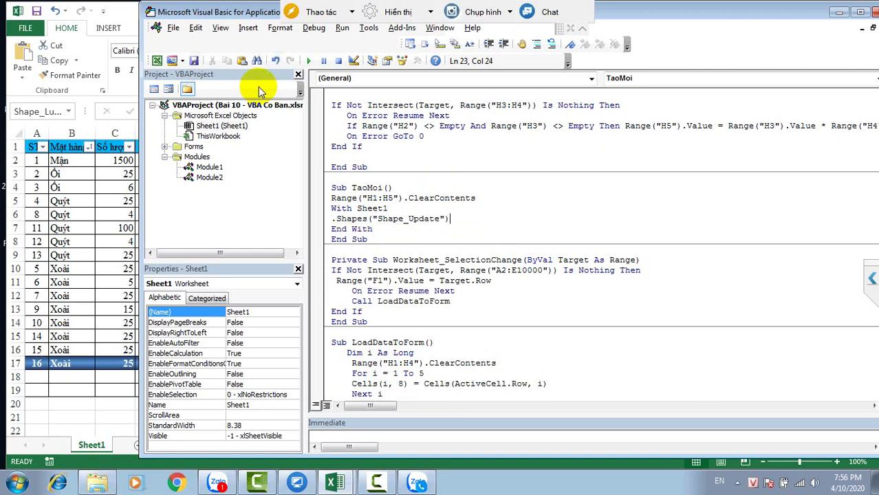
text(= )
text(mso)
text(True)
key(Up)
key(Right)
key(BackSpace)
key(BackSpace)
key(BackSpace)
text(False)
key(Up)
click(373, 218)
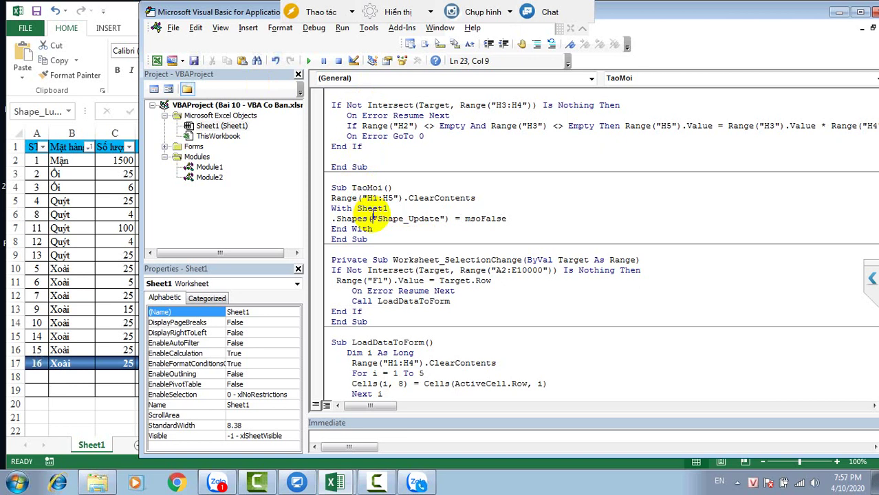
Test the Tạo mới button on the worksheet and dismiss the object error it raises
click(158, 61)
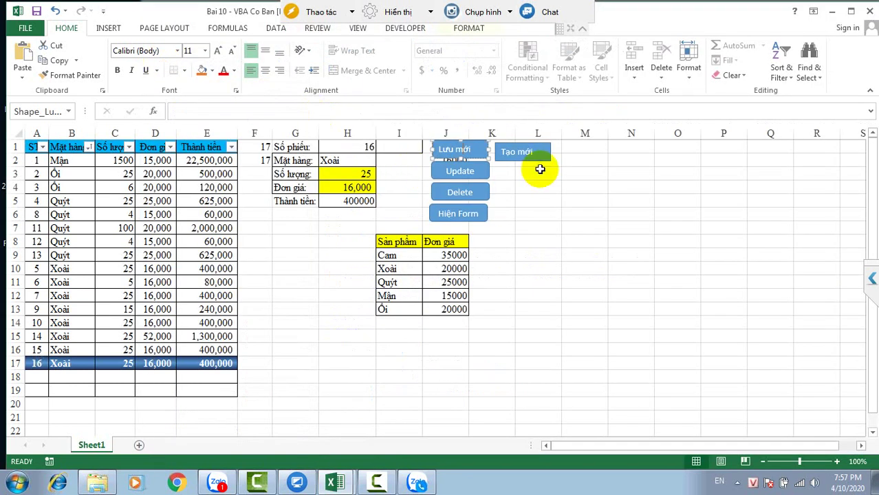
click(525, 175)
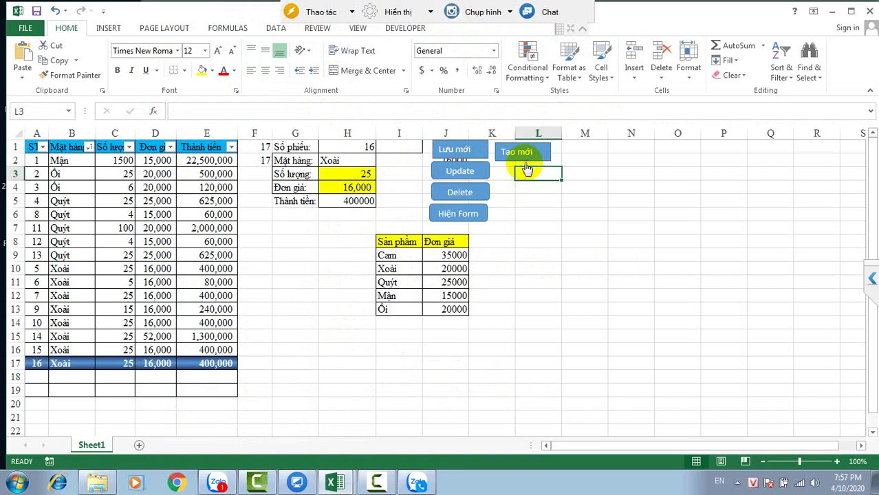
click(526, 159)
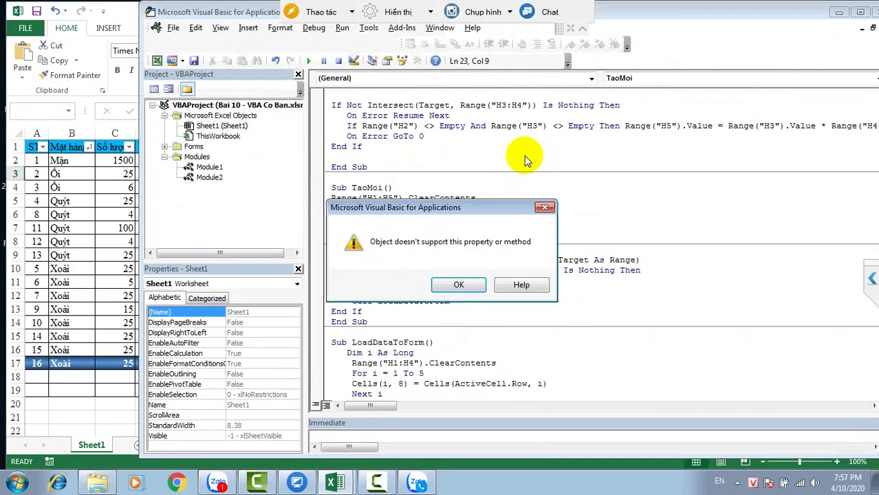
click(457, 288)
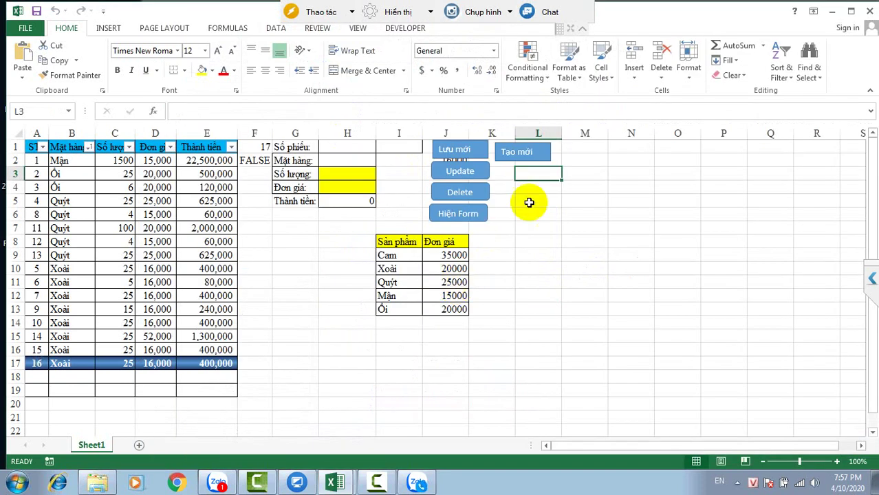
Check the Lưu mới and Update shape names (Shape_UpDate), load row 8, and return to the code editor
right_click(479, 158)
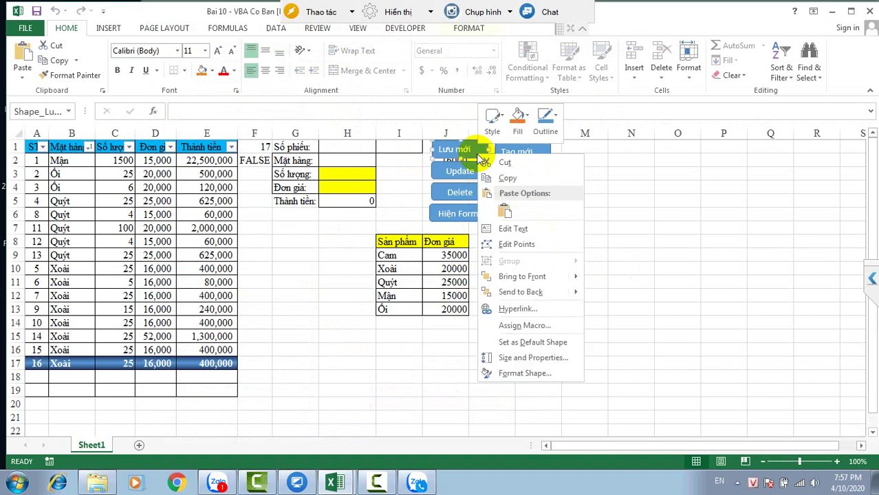
key(Escape)
right_click(478, 180)
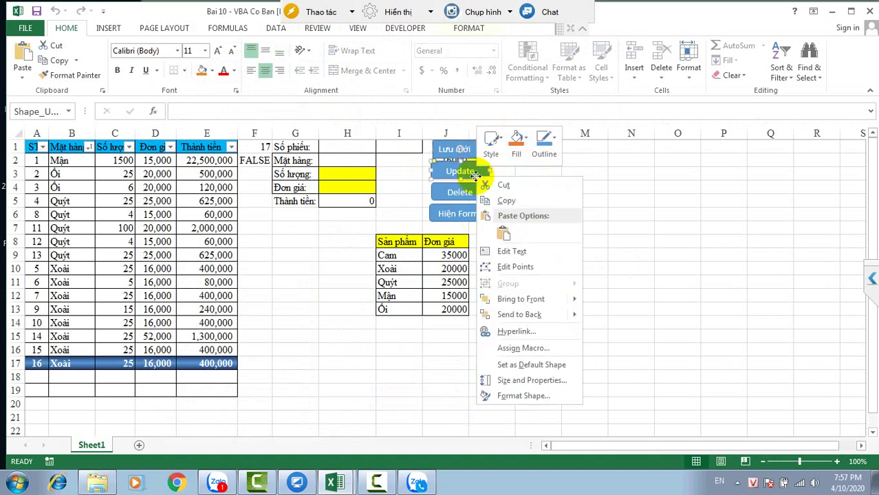
key(Escape)
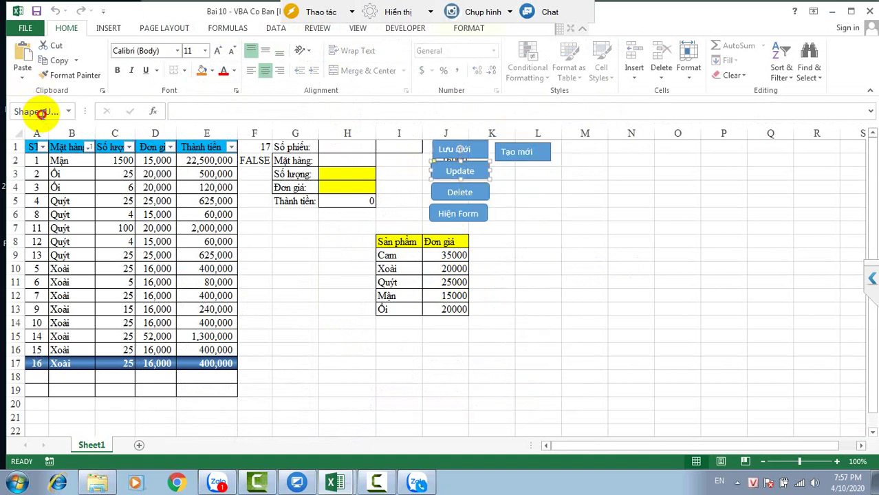
click(42, 114)
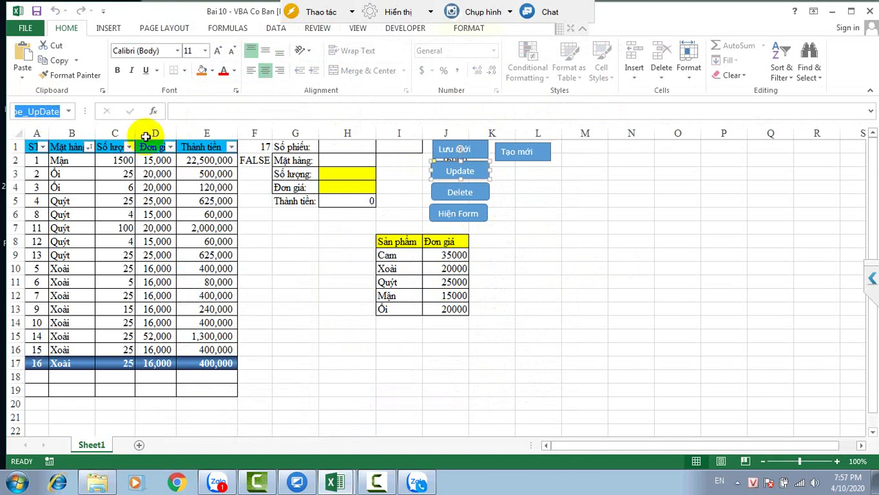
click(210, 242)
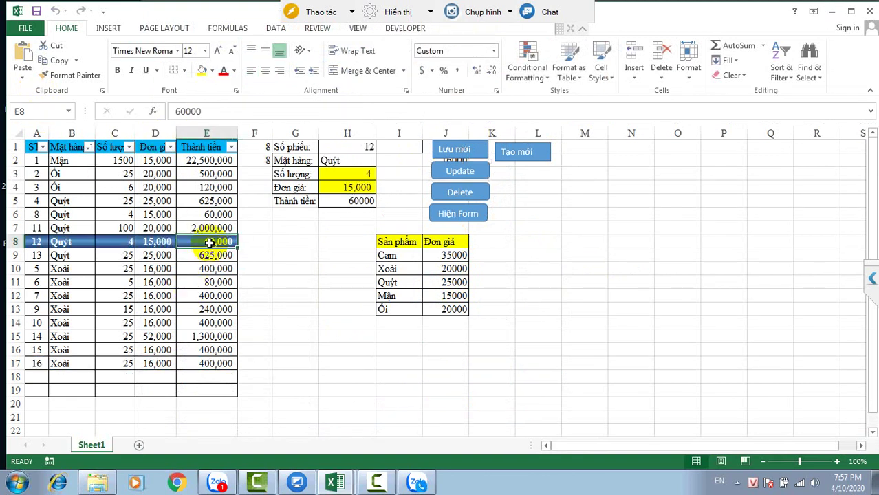
key(alt+F11)
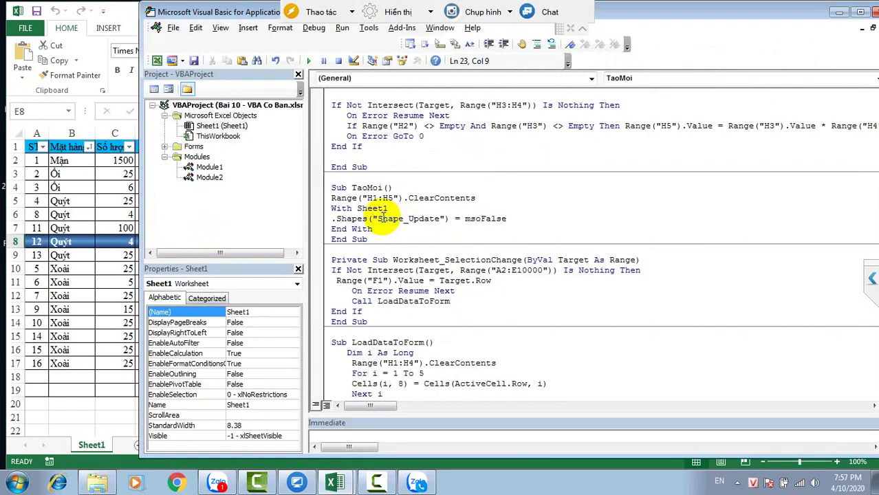
Make the TaoMoi line read Shapes("Shape_UpDate").Visible = msoFalse
drag(378, 218, 442, 219)
click(442, 219)
text(D)
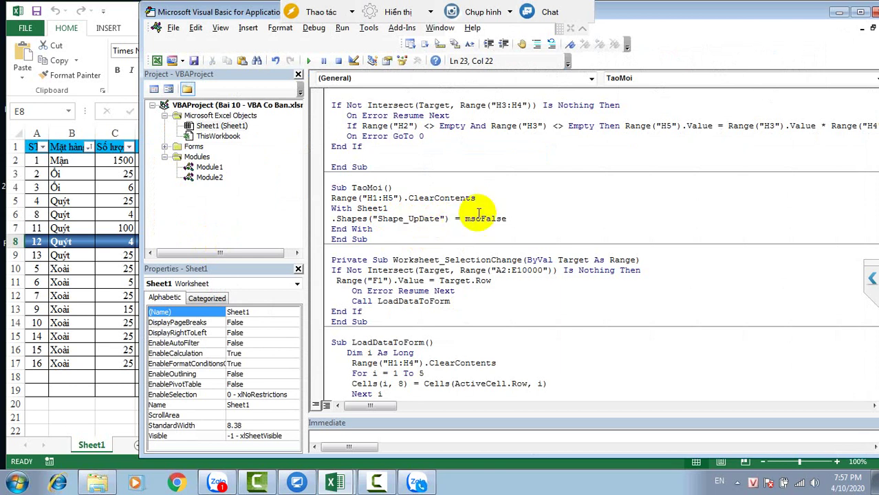
click(482, 220)
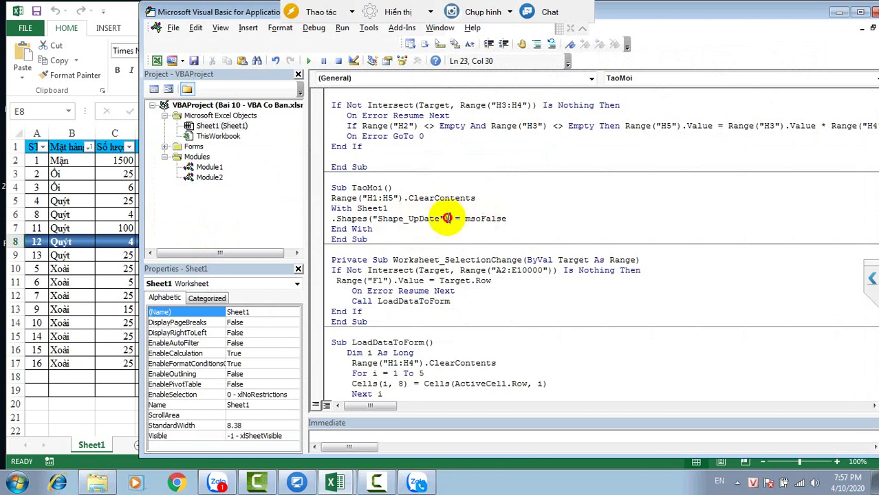
click(448, 219)
text(.v)
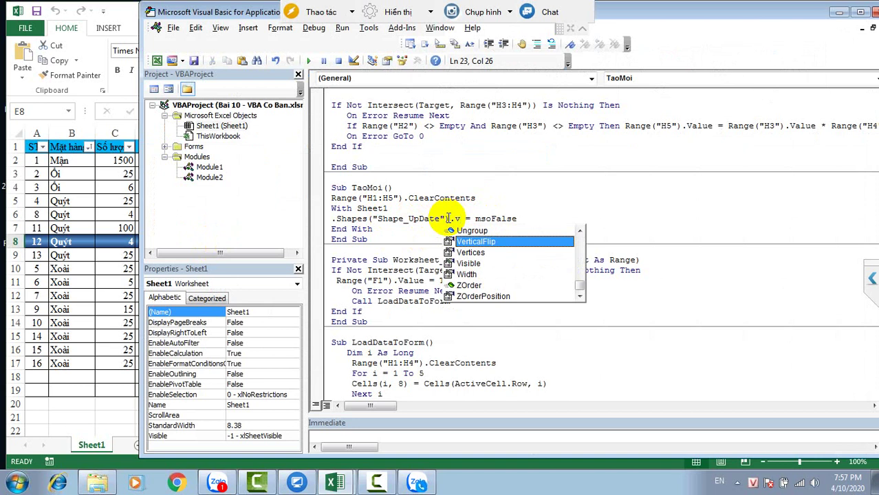
key(Down)
key(Down)
key(Tab)
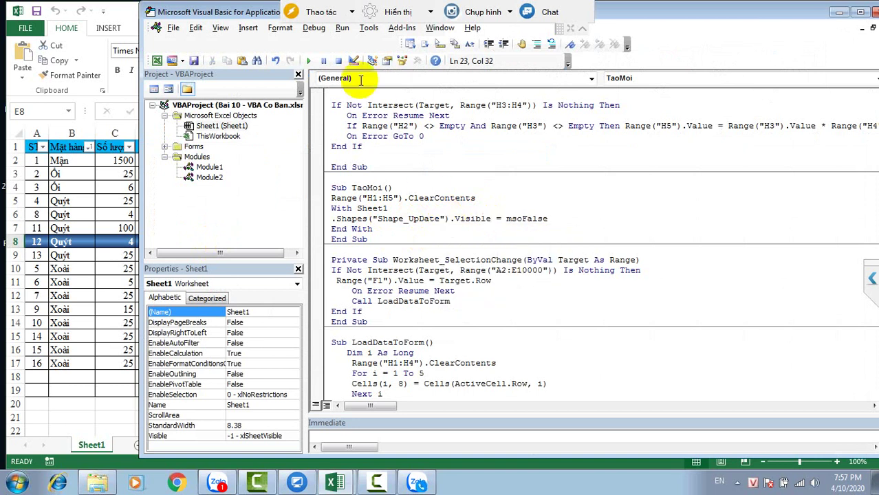
Run TaoMoi and test it by selecting row 5 on the worksheet
click(309, 62)
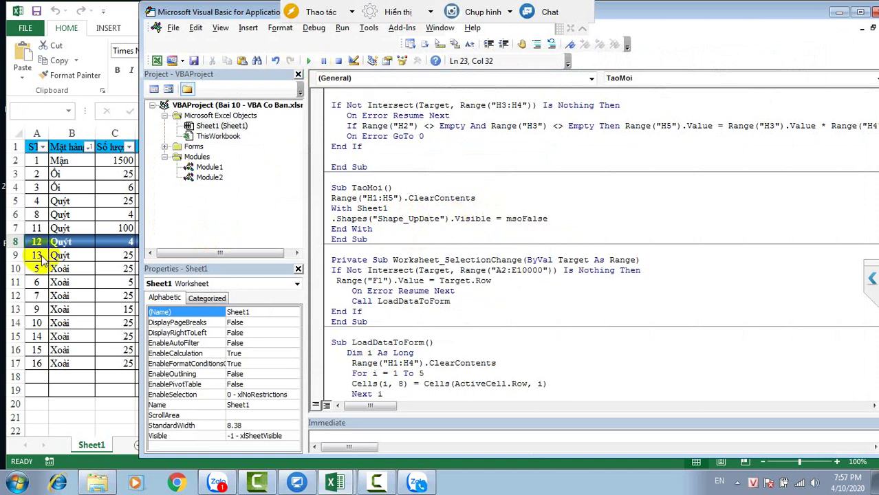
click(90, 203)
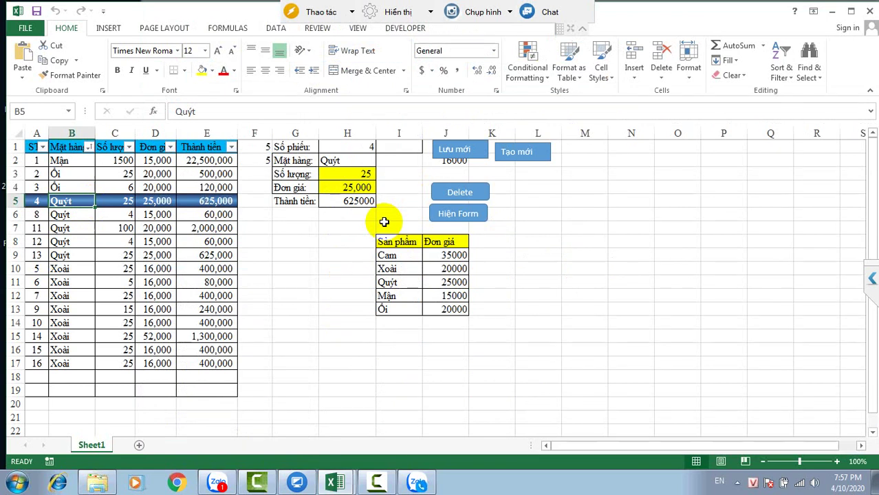
key(alt+F11)
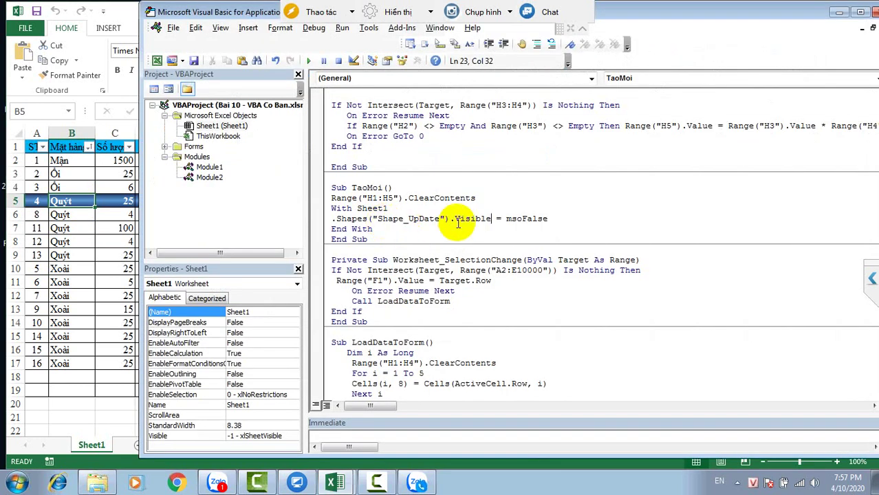
drag(550, 218, 319, 218)
key(ctrl+c)
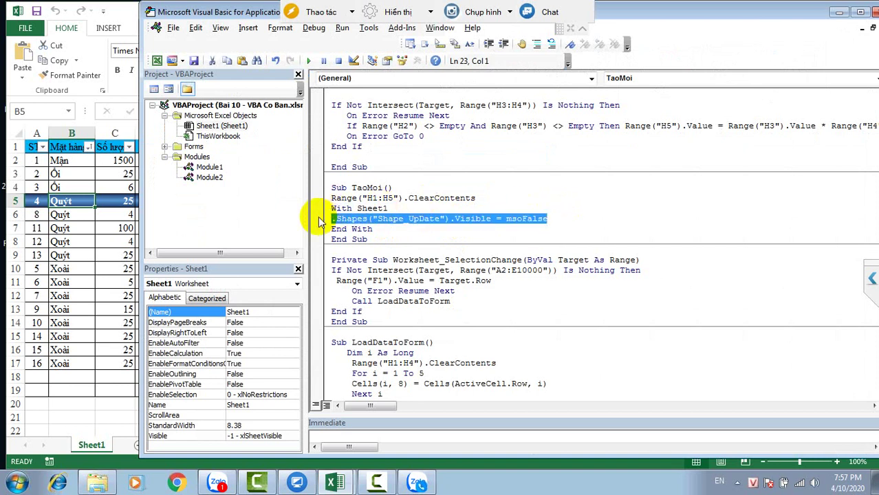
click(158, 61)
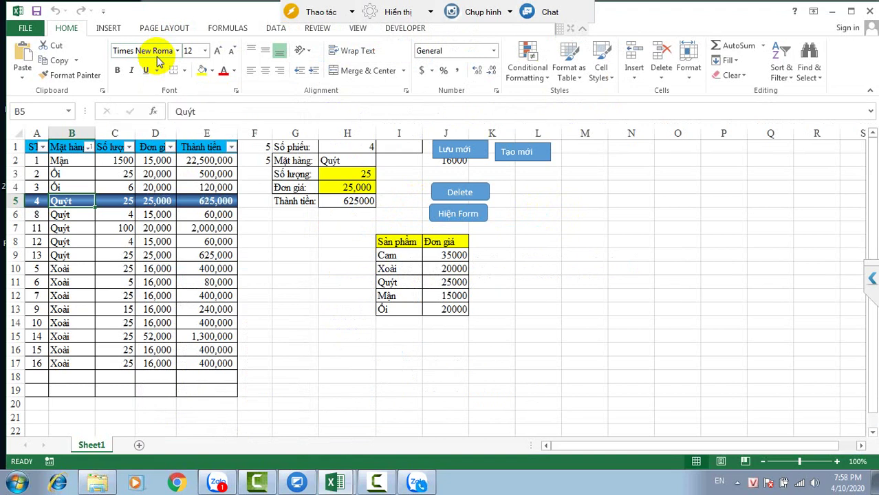
key(alt+F11)
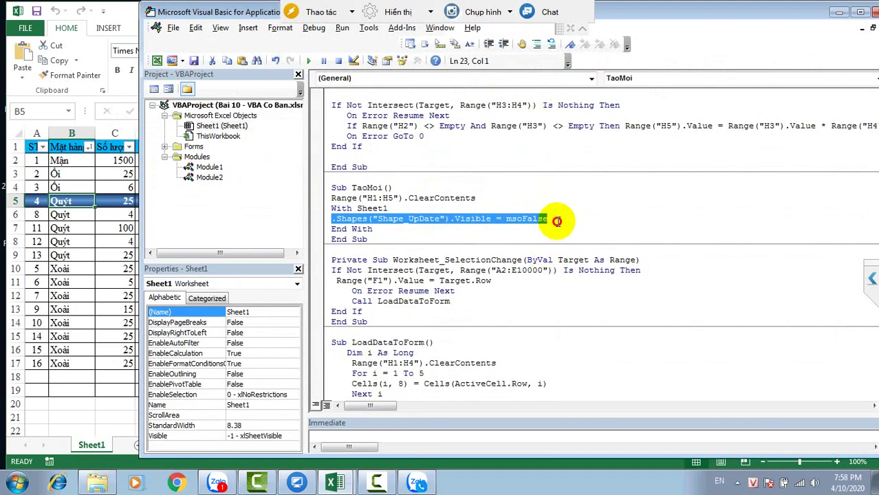
Duplicate the Shape_UpDate line and rename the copy to Shape_Delete
click(556, 220)
key(Return)
key(ctrl+v)
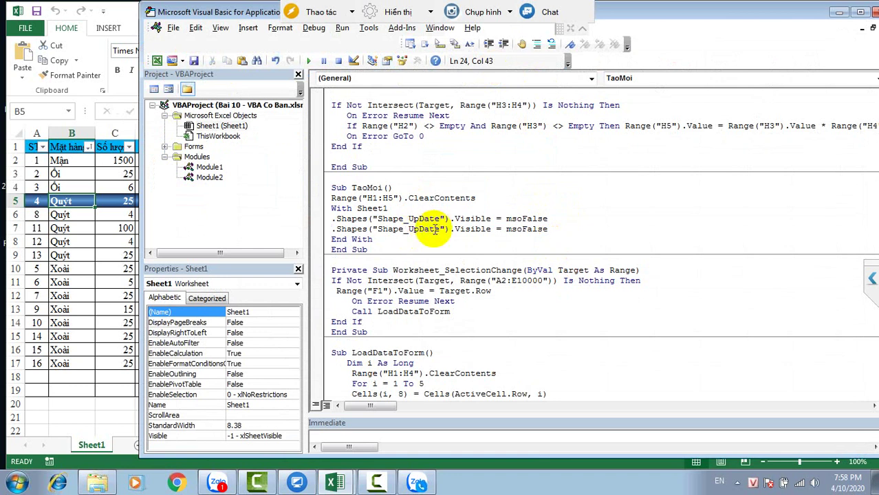
drag(440, 229, 409, 229)
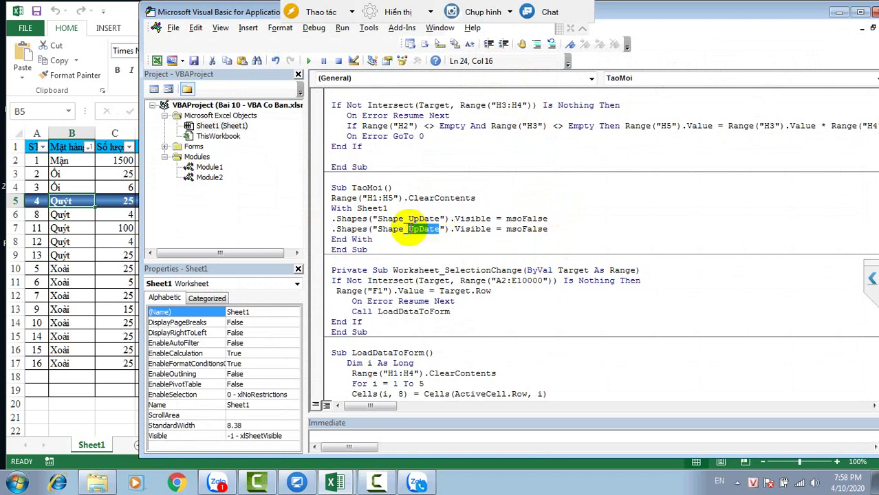
text(Delete)
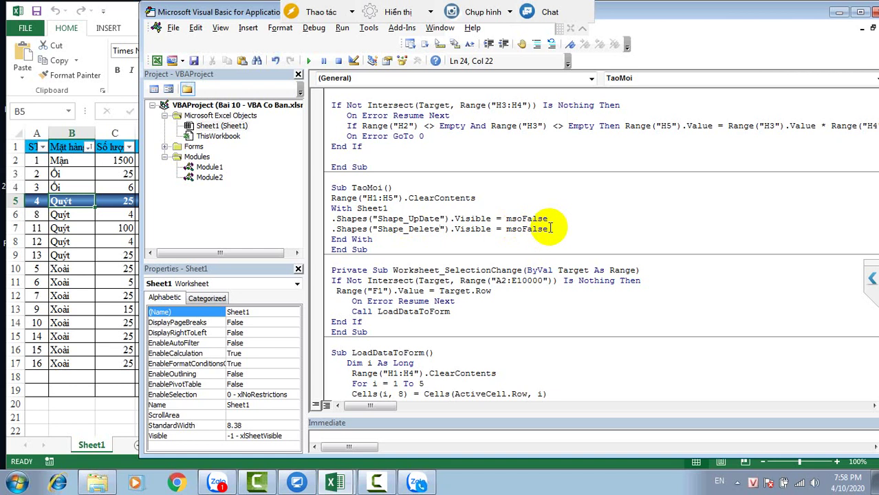
Add a third copy of the line for Shape_TaoMoi and switch back to Excel
drag(550, 228, 329, 229)
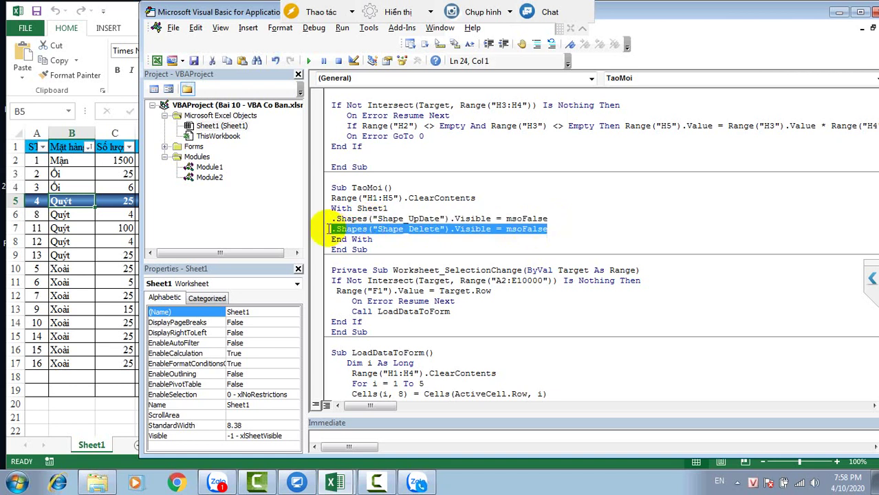
click(563, 230)
key(Return)
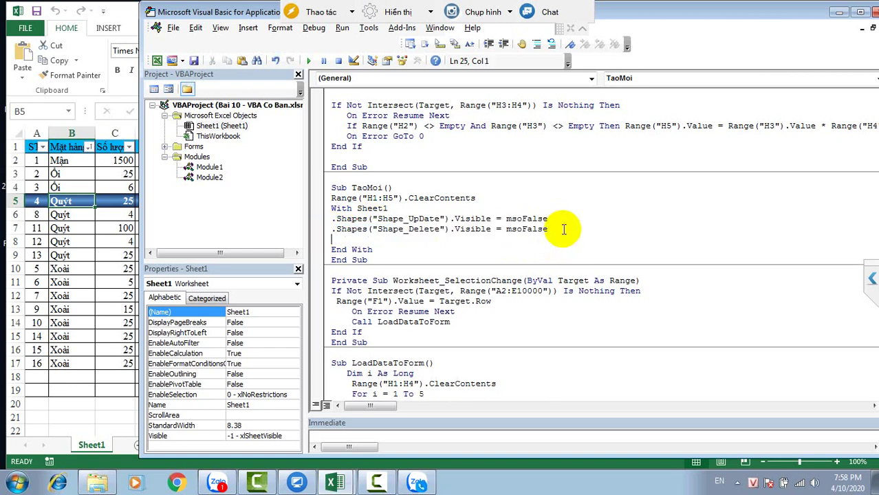
text(.Shapes("Shape_Delete").Visible = msoFalse)
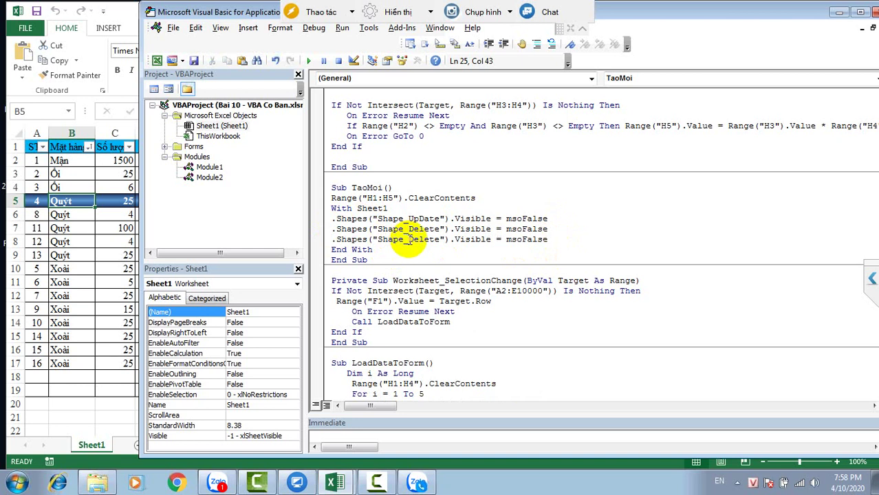
drag(409, 240, 441, 239)
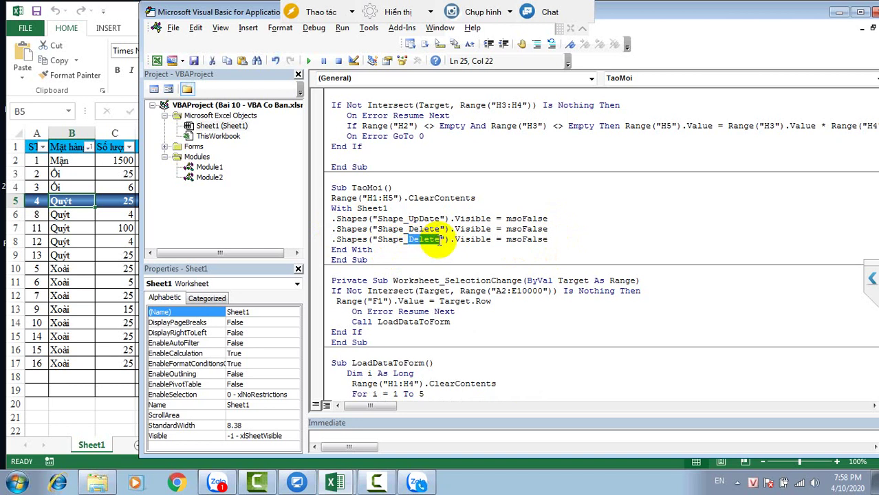
text(TaoM)
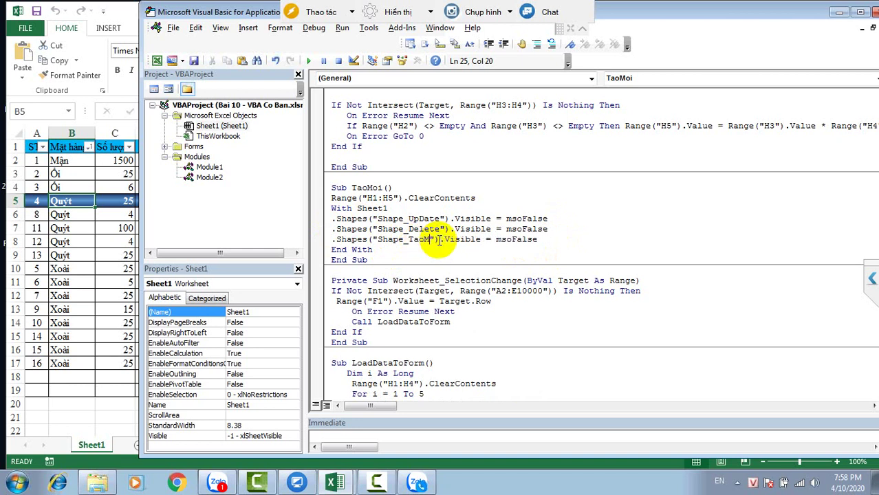
text(oi)
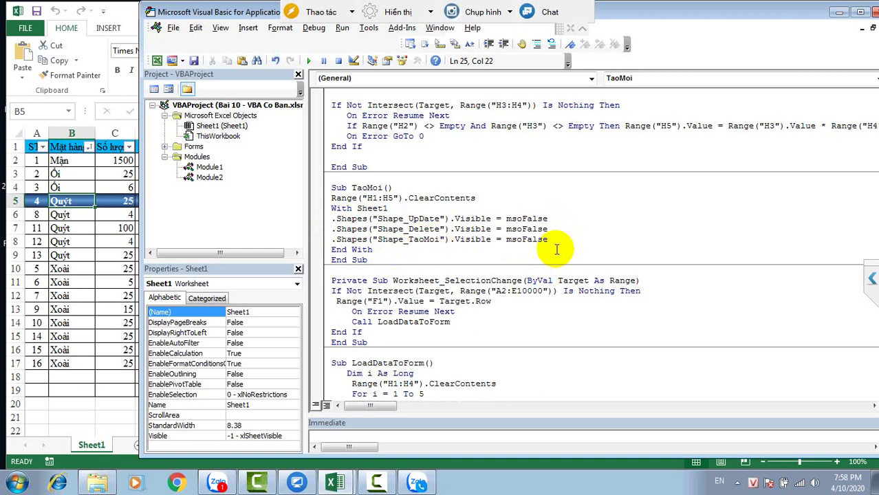
click(157, 61)
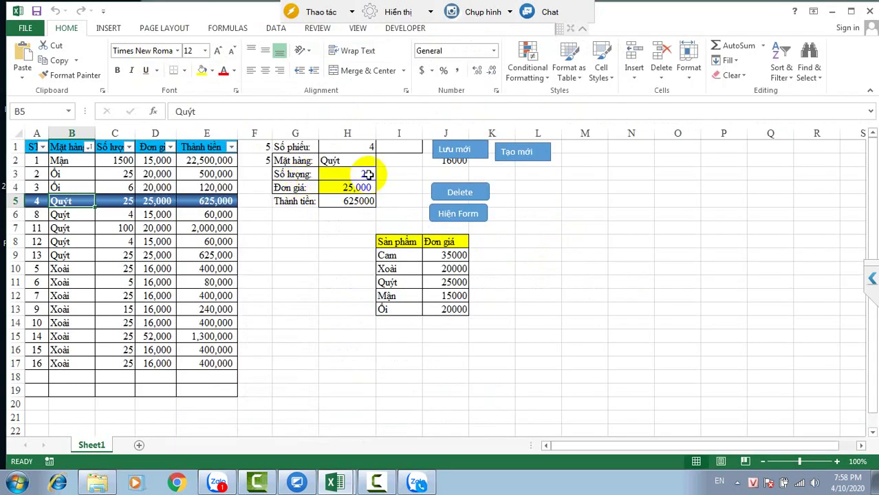
Confirm the Lưu mới shape is named Shape_LuuMoi in the Name Box, then reopen the code editor
right_click(479, 159)
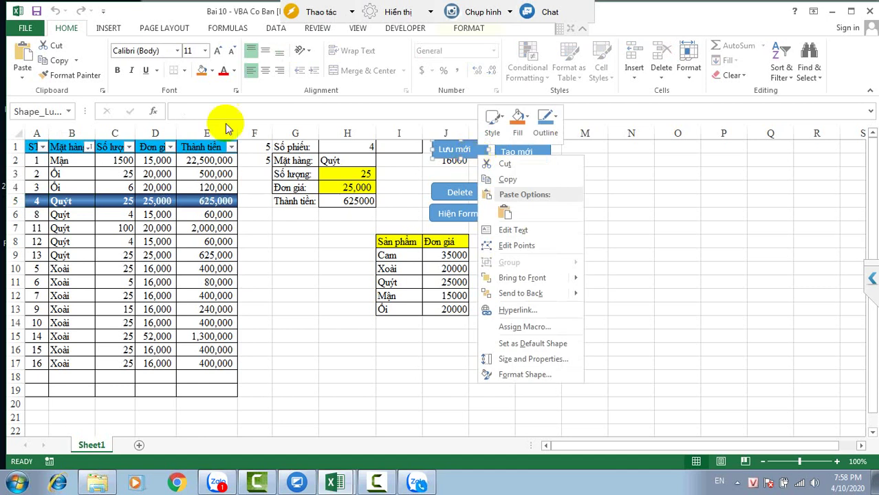
click(43, 115)
click(43, 115)
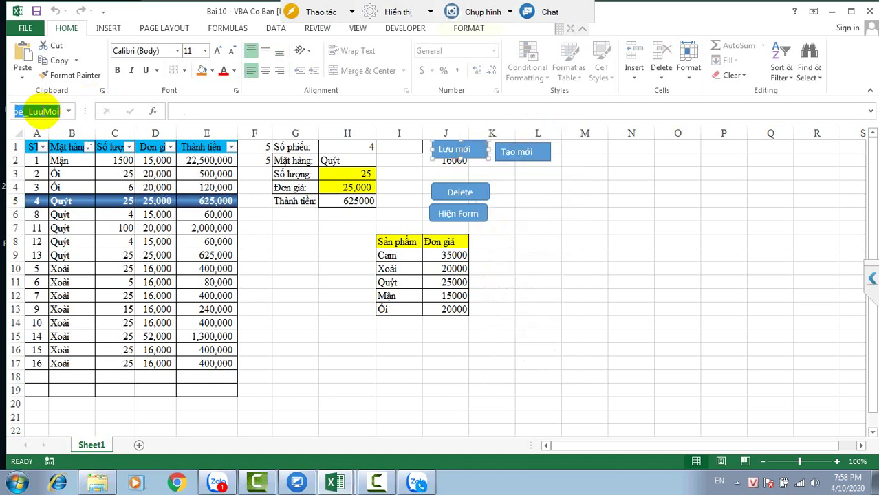
click(448, 173)
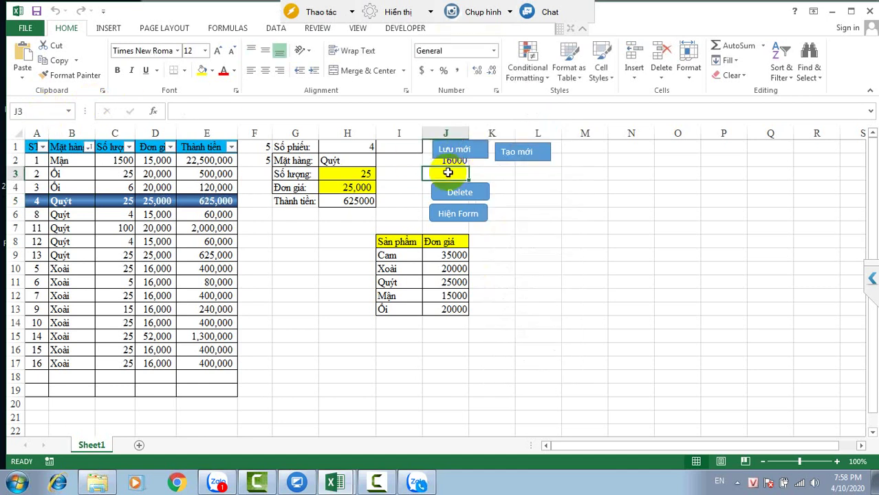
key(alt+F11)
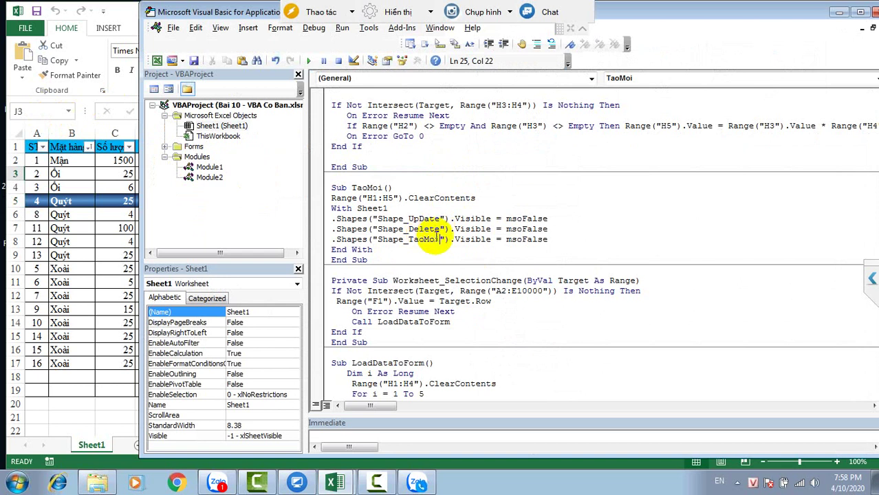
Change the third line to make Shape_LuuMoi visible with msoTrue, then switch back to Excel
drag(441, 239, 410, 239)
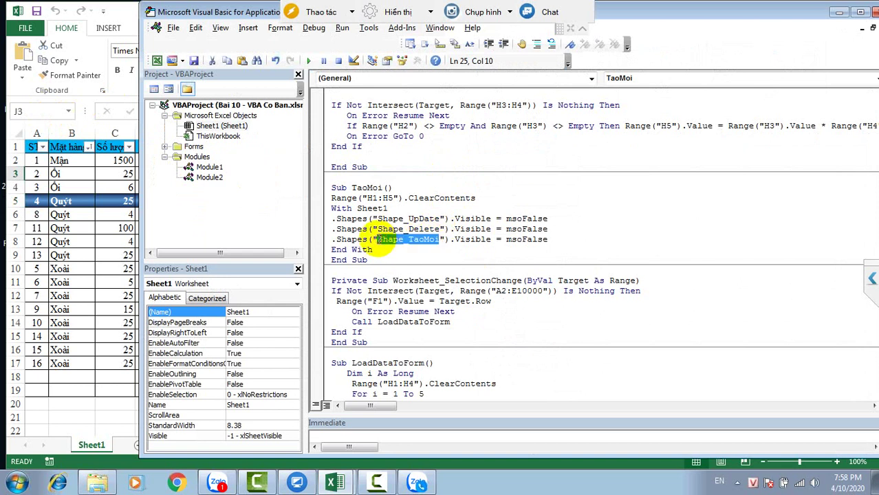
text(LuuMoi)
drag(549, 239, 522, 240)
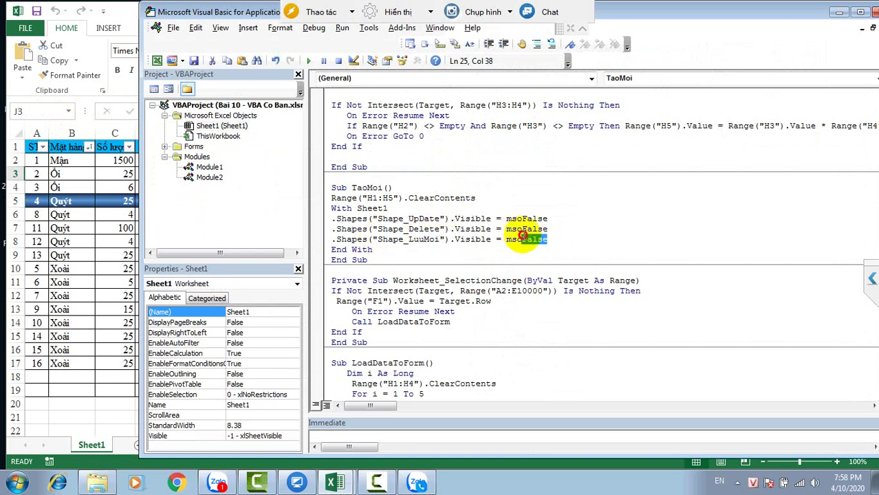
text(True)
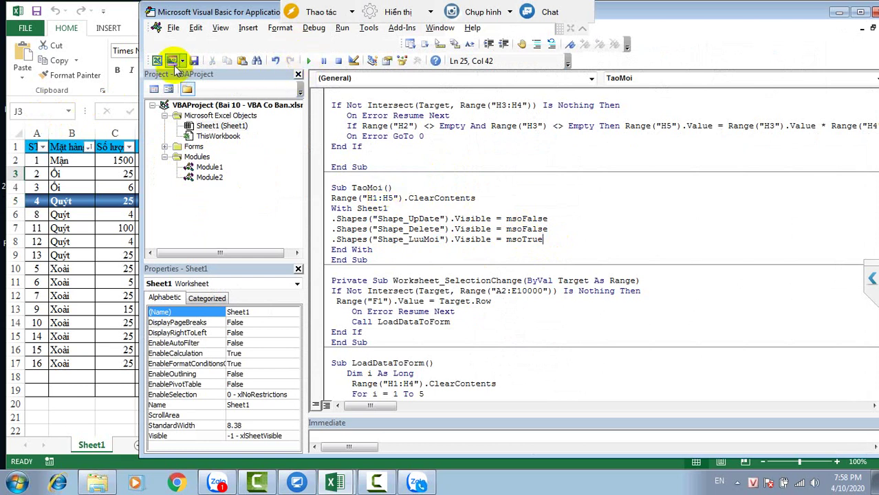
click(72, 216)
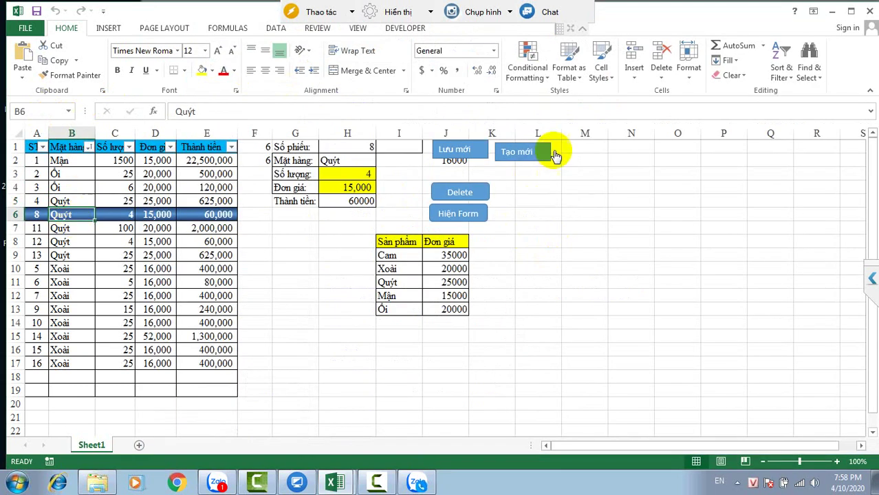
Test Tạo mới and load rows 11, 10 and 13 into the order form
click(537, 155)
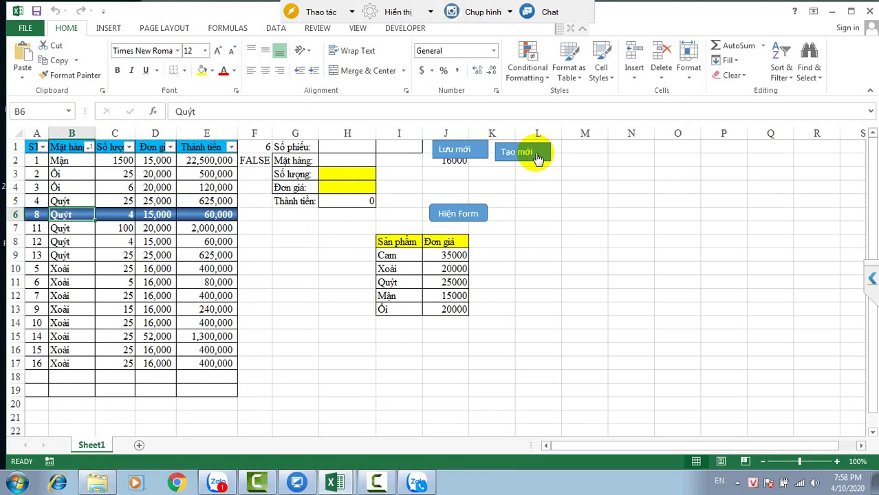
click(141, 283)
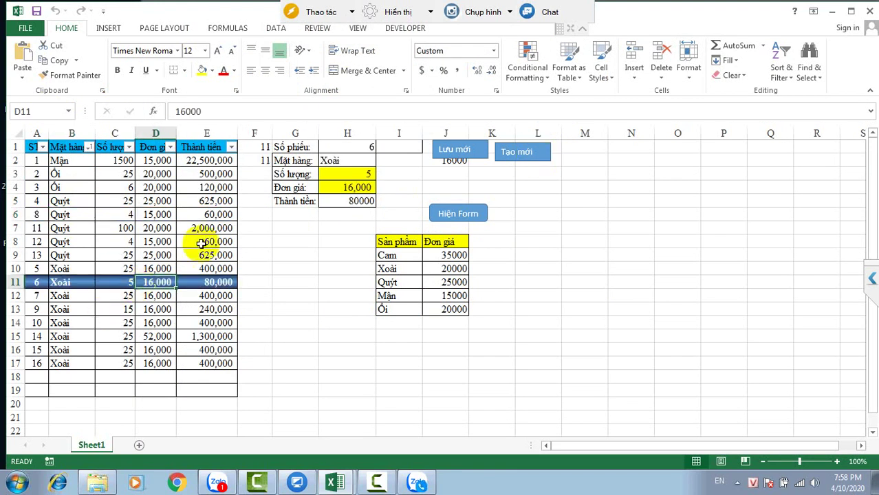
click(525, 164)
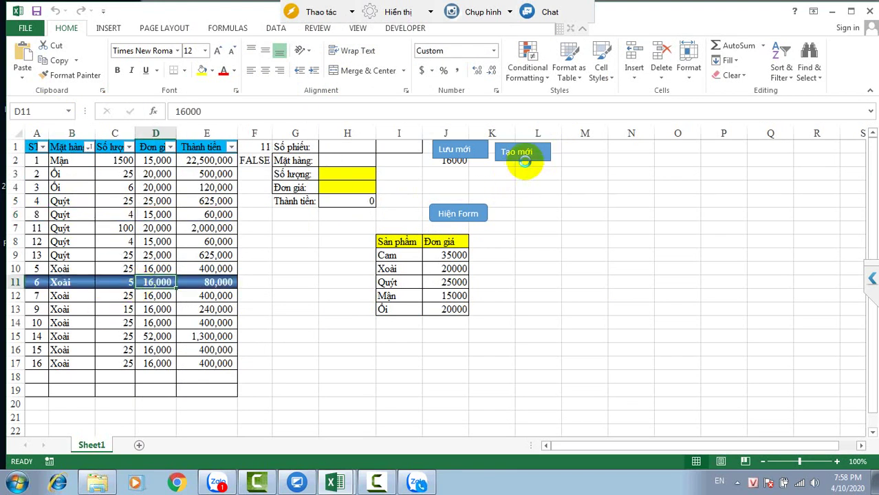
click(287, 234)
click(193, 268)
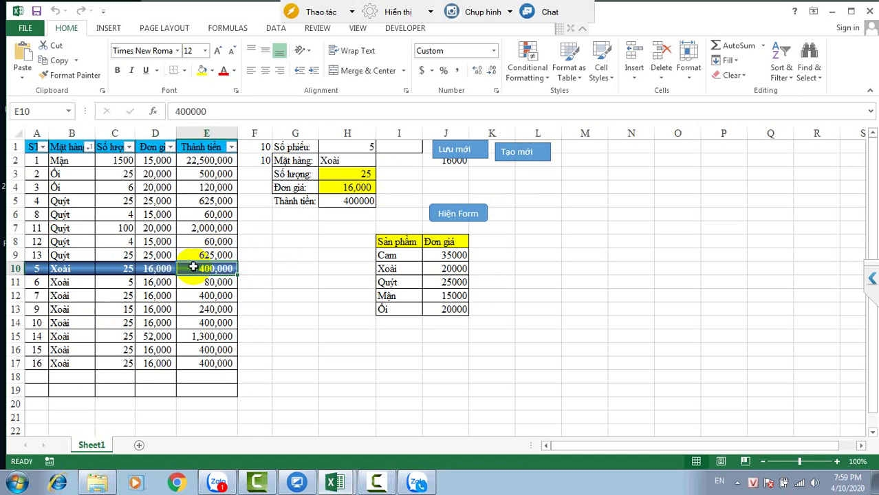
click(165, 309)
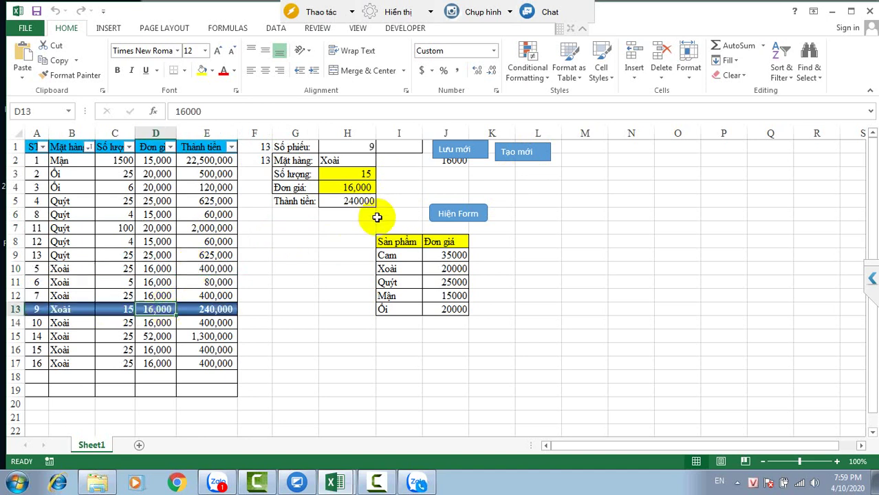
Check the Lưu mới shape, clear the form again, load row 10's Xoài order, and reopen the code
right_click(460, 160)
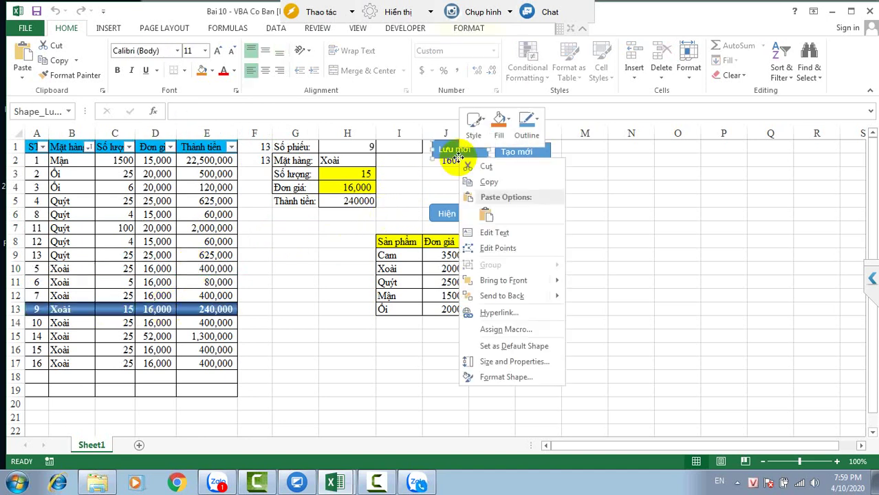
key(Escape)
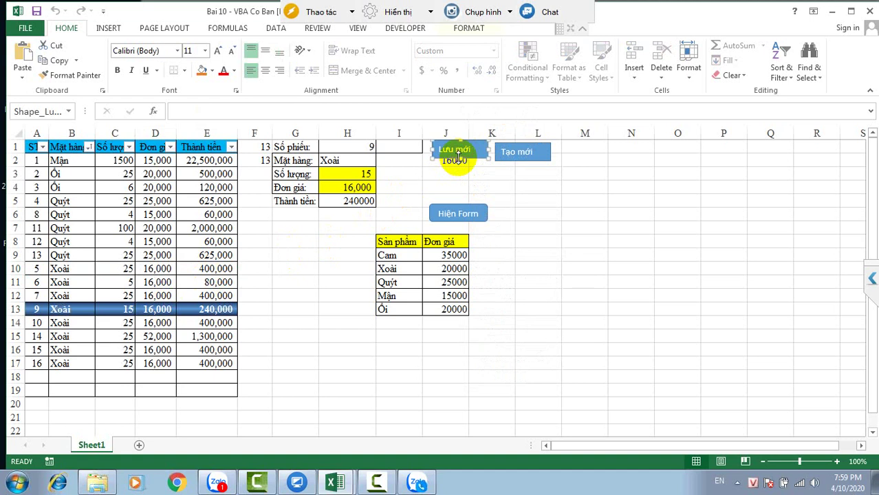
click(527, 159)
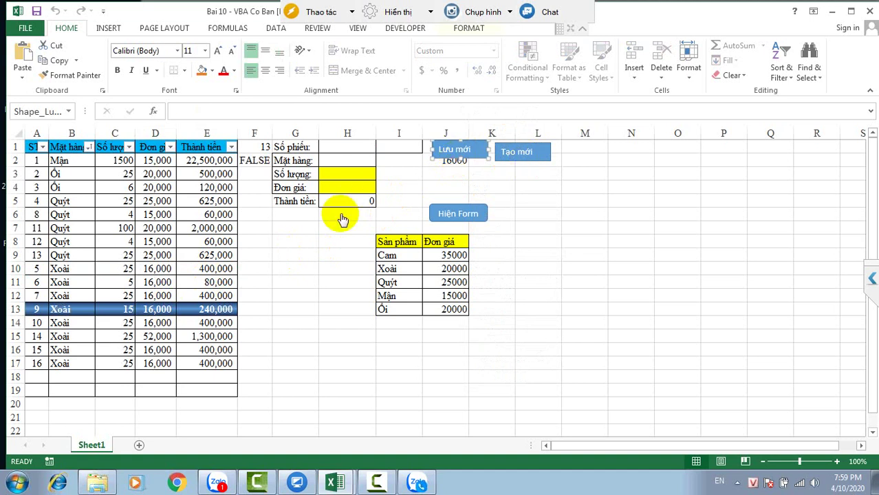
click(128, 268)
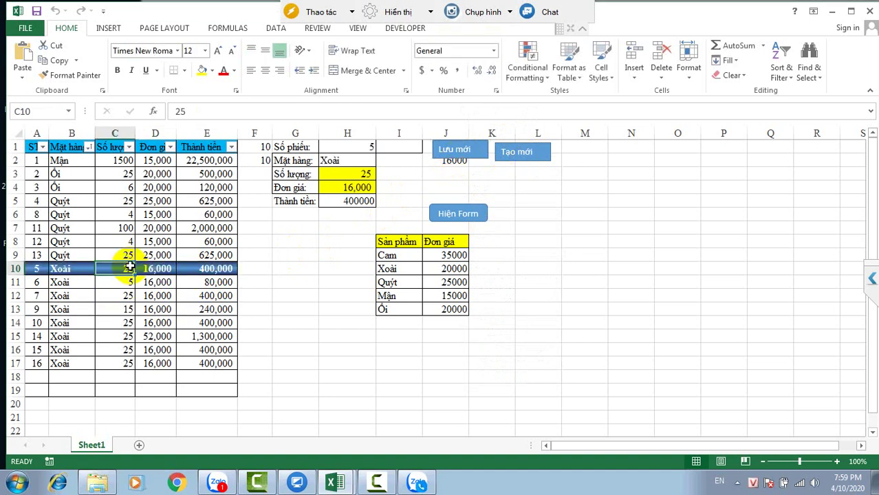
key(alt+F11)
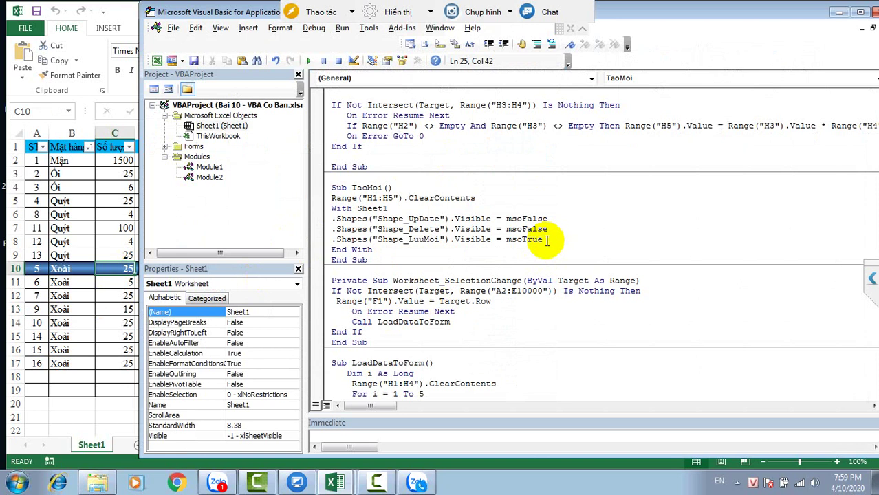
Copy the three .Shapes visibility lines into Worksheet_SelectionChange after Call LoadDataToForm
drag(547, 239, 399, 239)
drag(279, 202, 331, 218)
key(ctrl+c)
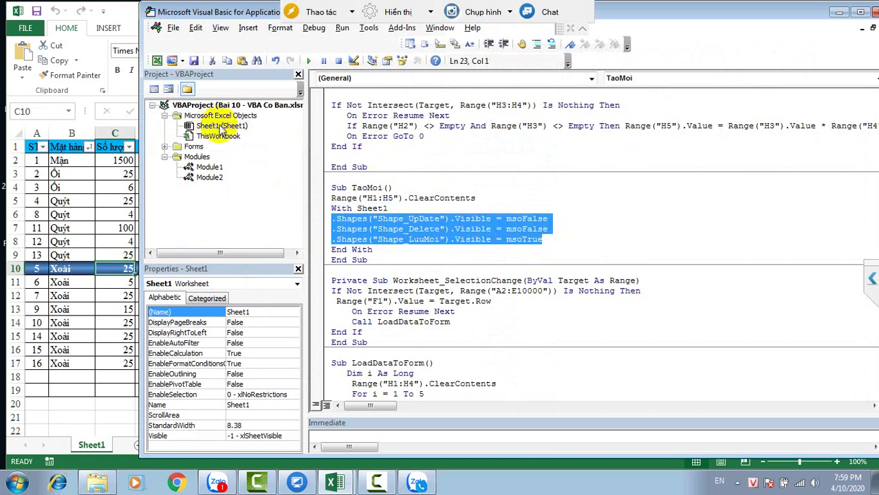
click(355, 136)
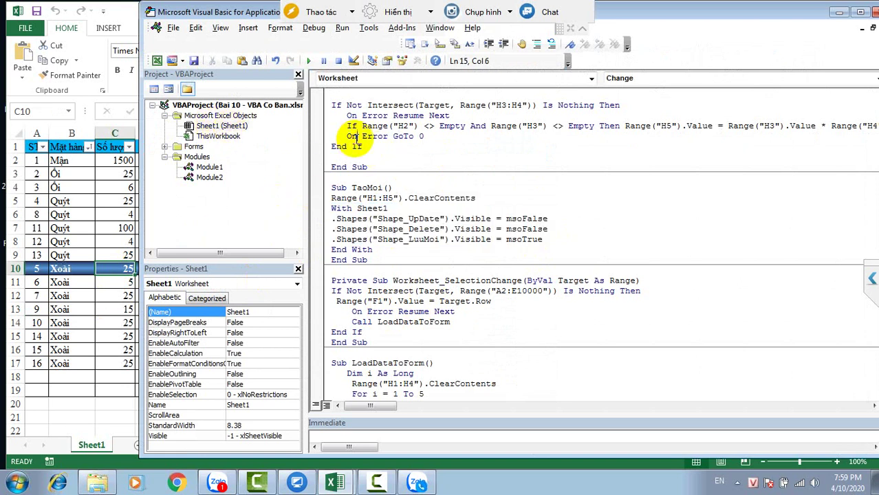
click(403, 254)
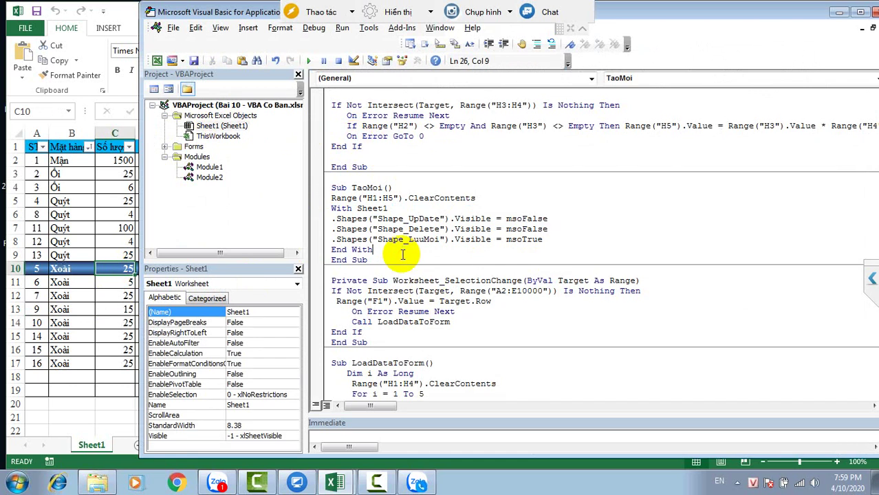
click(455, 322)
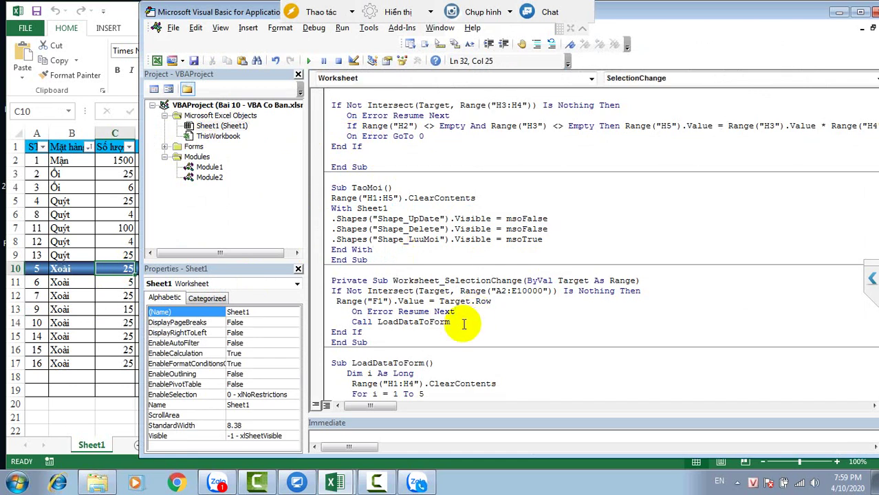
key(Return)
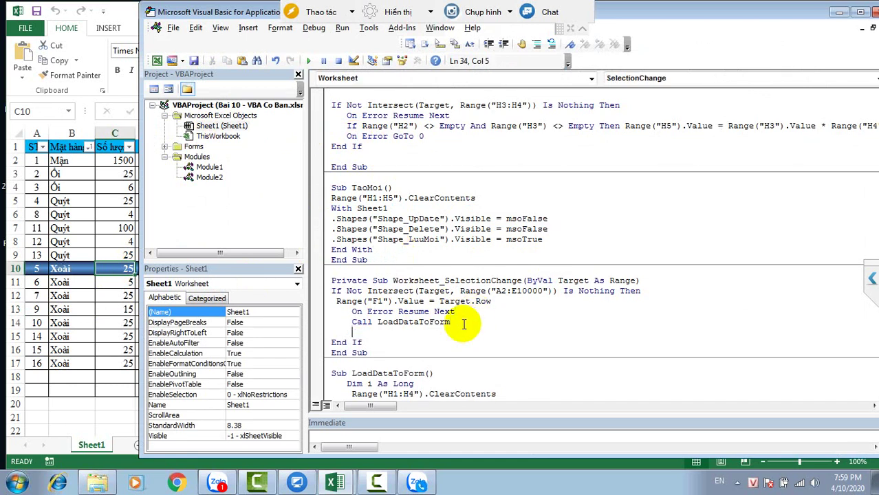
key(ctrl+v)
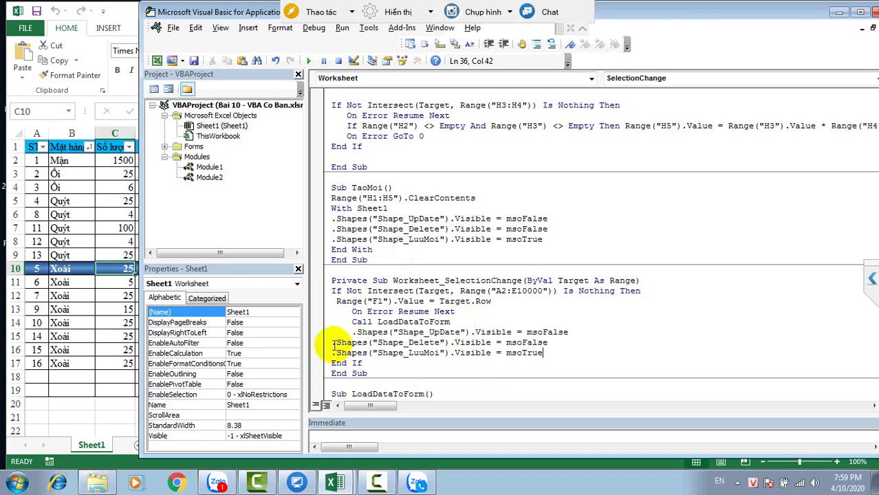
Fix the pasted lines' indentation; set UpDate and Delete to msoTrue and LuuMoi to msoFalse
click(331, 345)
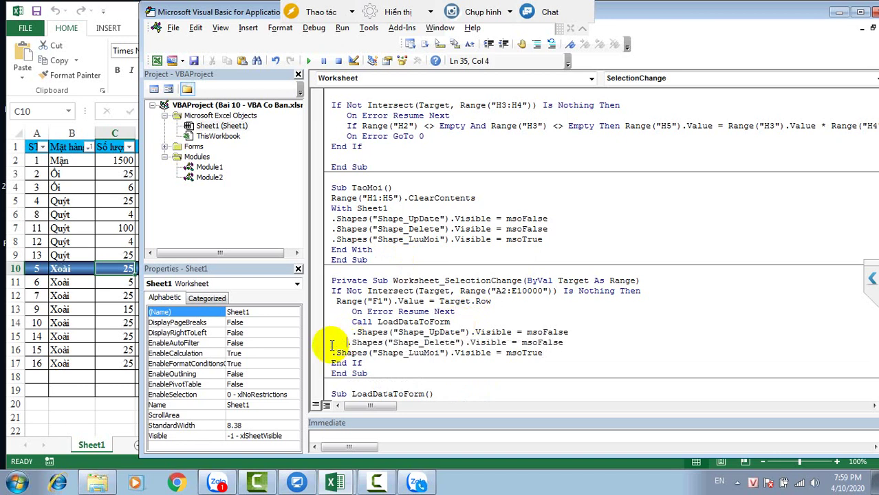
key(BackSpace)
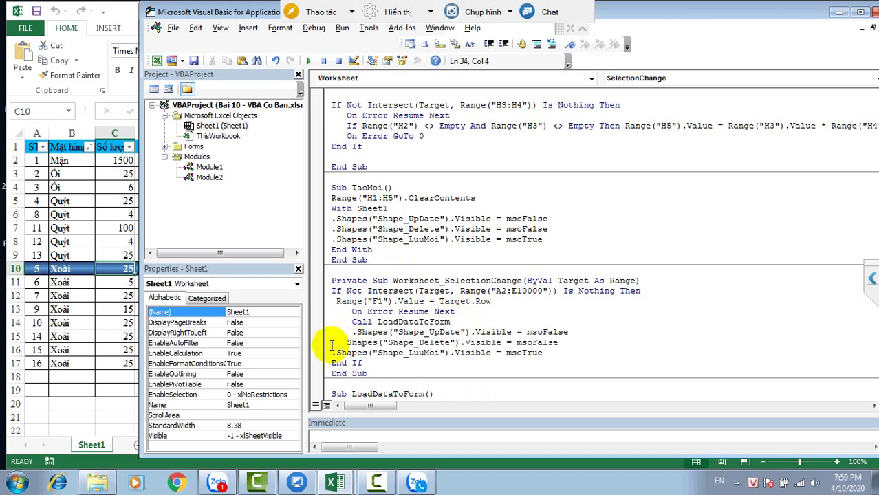
key(Delete)
key(Delete)
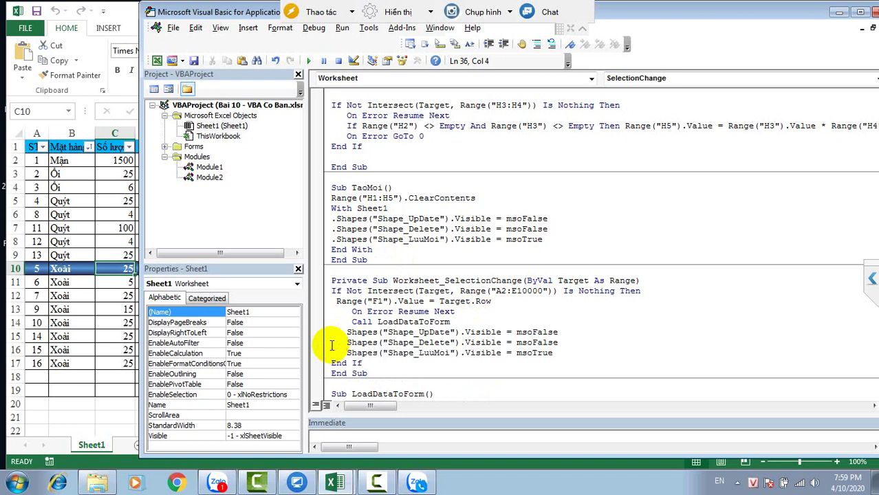
click(557, 333)
drag(557, 332, 534, 333)
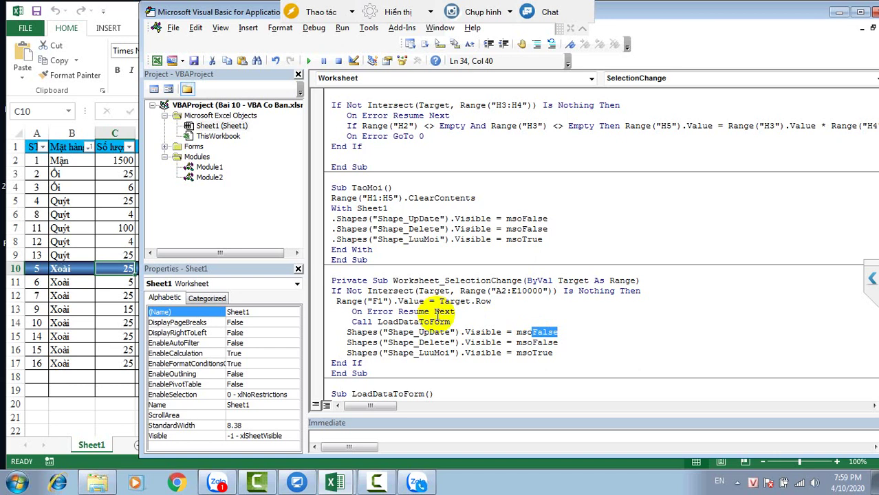
text(true)
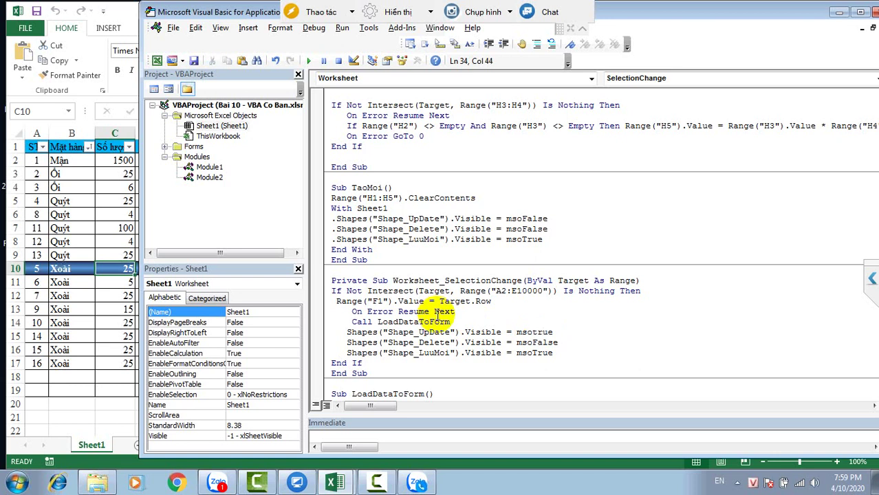
key(shift+Left)
key(shift+Left)
key(shift+Left)
key(shift+Left)
key(shift+Left)
text(tru)
key(shift+Left)
key(shift+Left)
key(shift+Left)
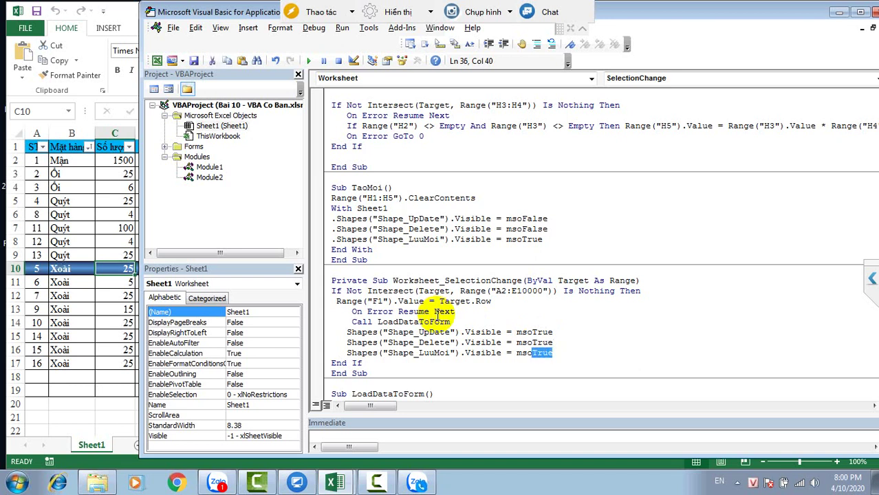
text(false)
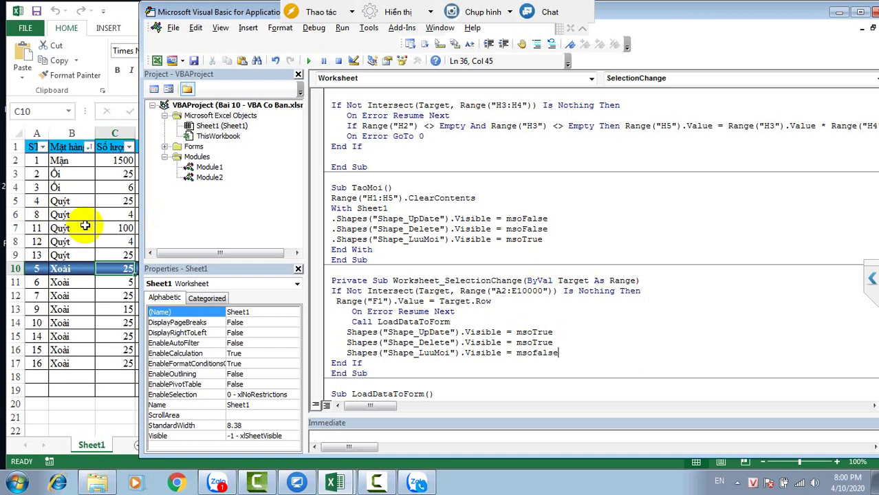
Test loading rows including row 13, clear the form with Tạo mới, and undo a column J widening
click(85, 226)
click(96, 280)
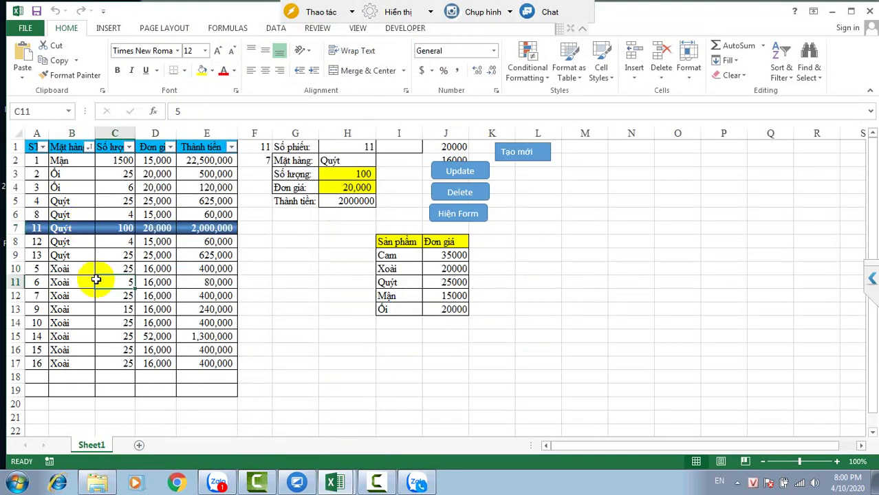
click(117, 309)
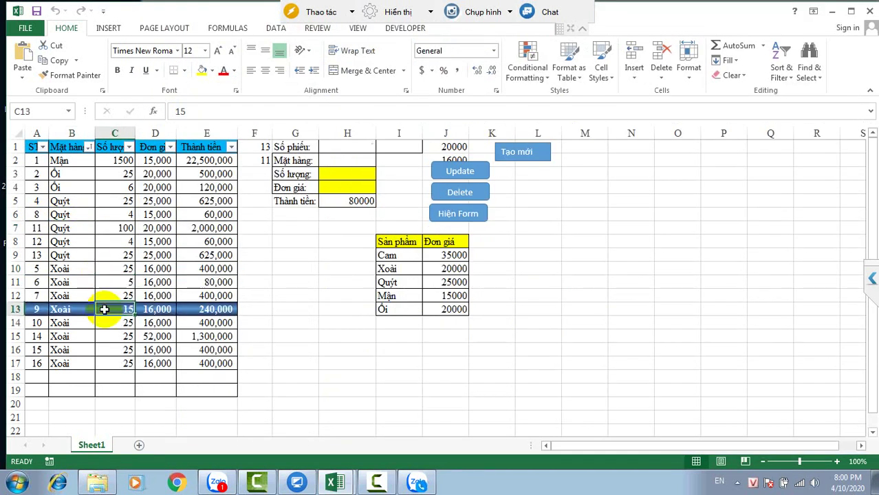
click(525, 160)
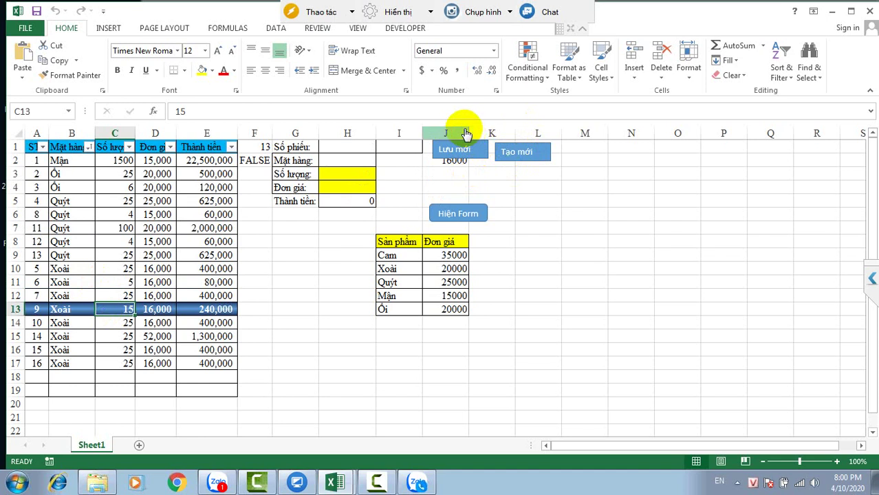
drag(466, 132, 491, 133)
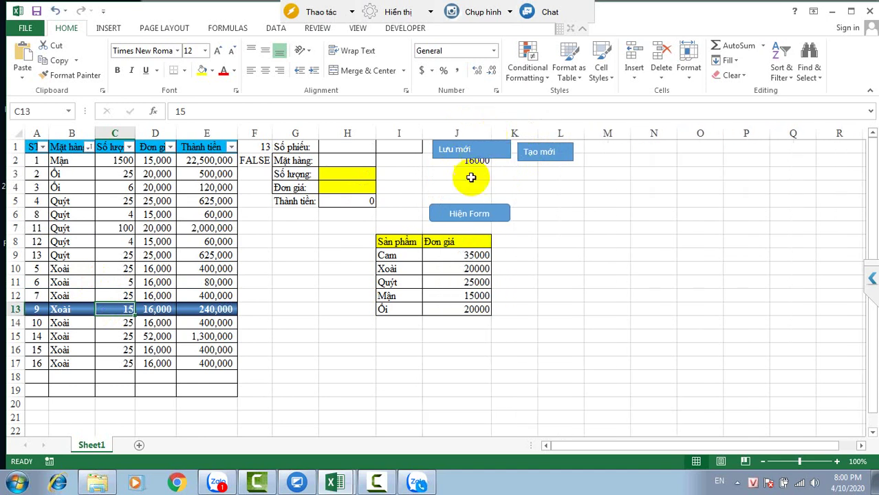
key(ctrl+z)
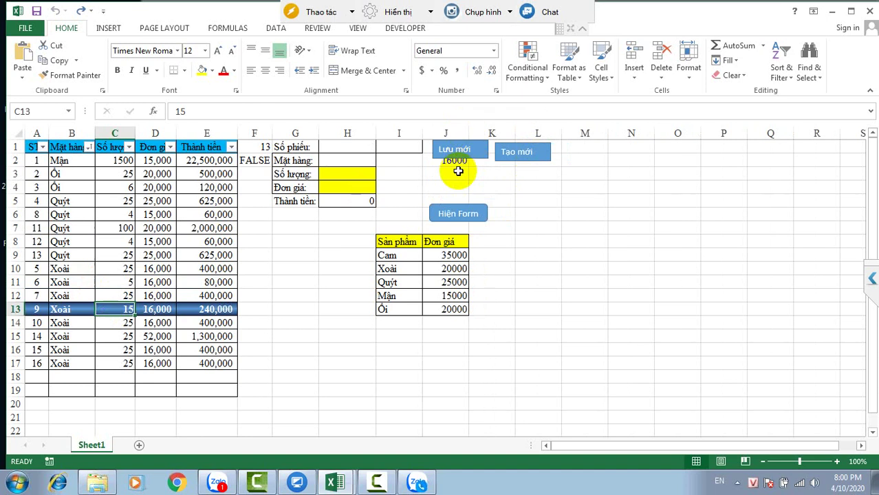
key(alt+F11)
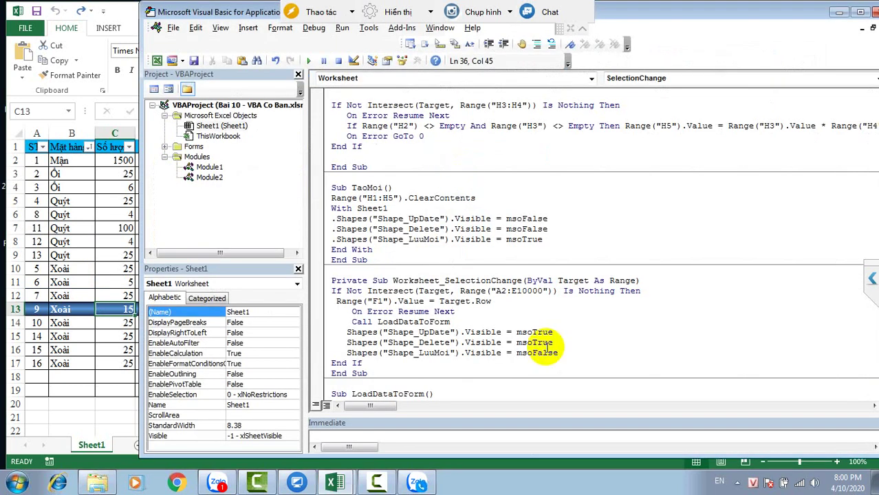
Set Shape_LuuMoi to msoTrue in SelectionChange, close the Macros dialog unused, and select row 6
drag(558, 353, 532, 353)
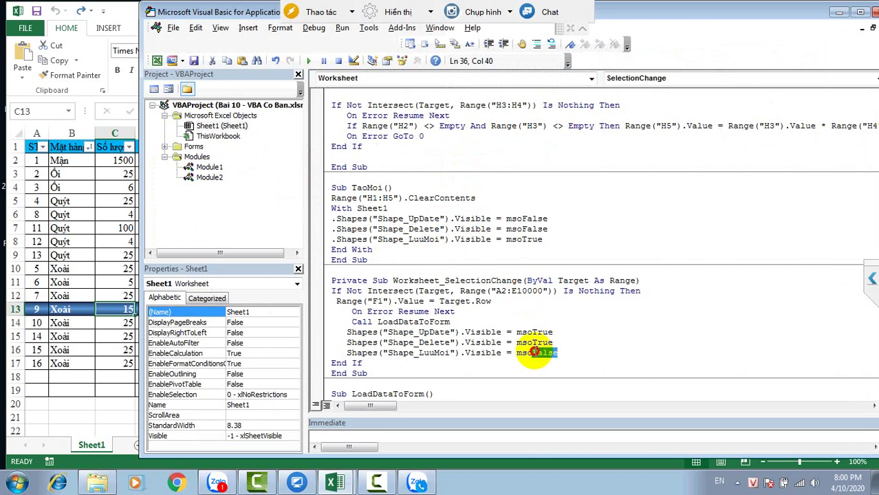
text(true)
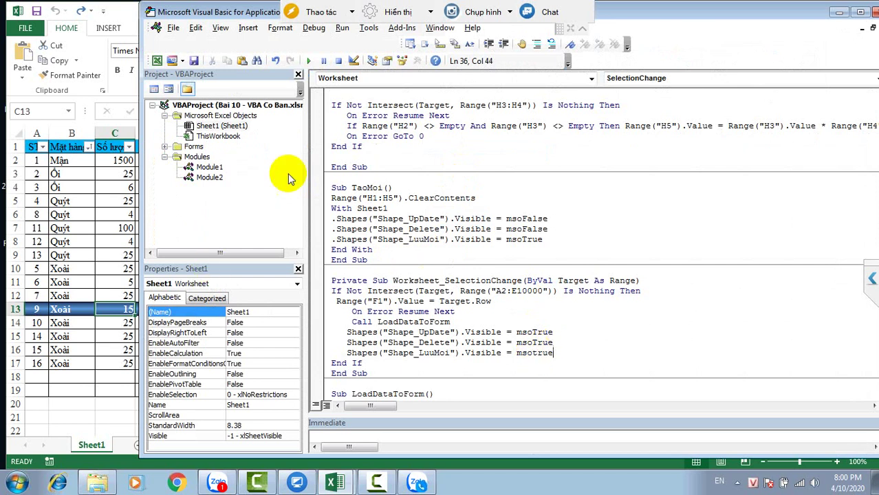
click(307, 60)
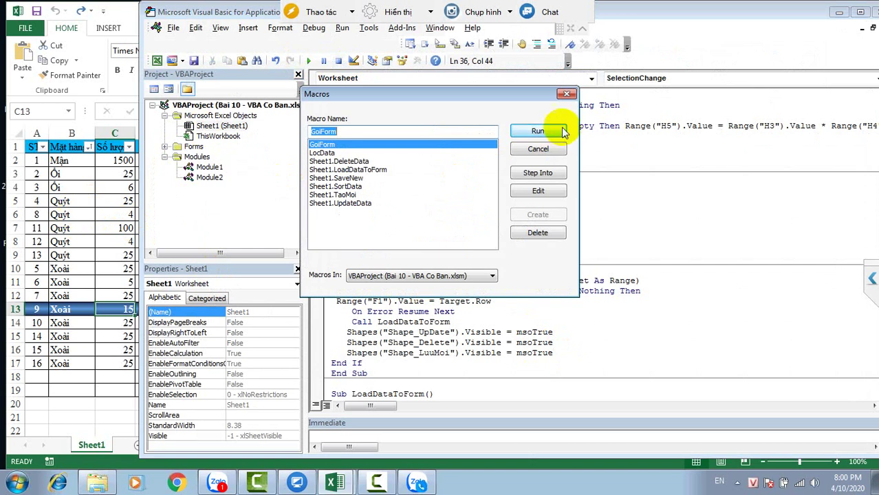
click(566, 93)
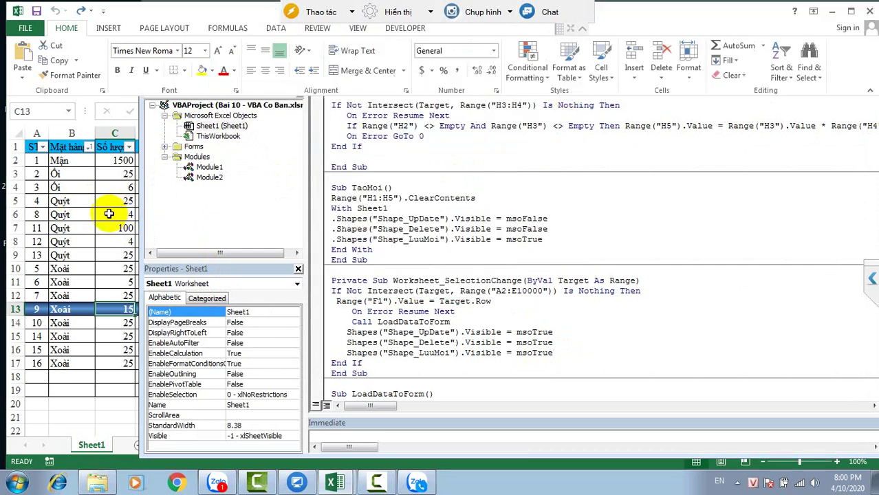
click(110, 214)
Run Lưu mới once, adding row 18, and give the Lưu mới shape a light green fill
right_click(436, 173)
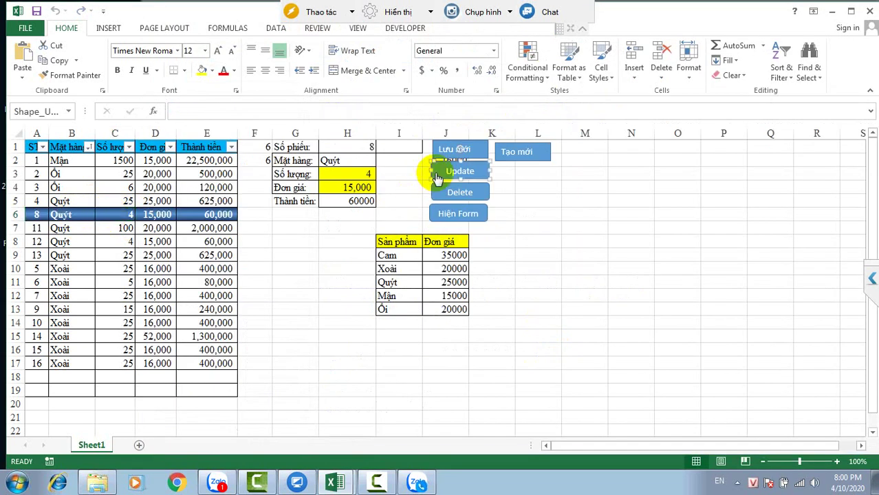
key(Escape)
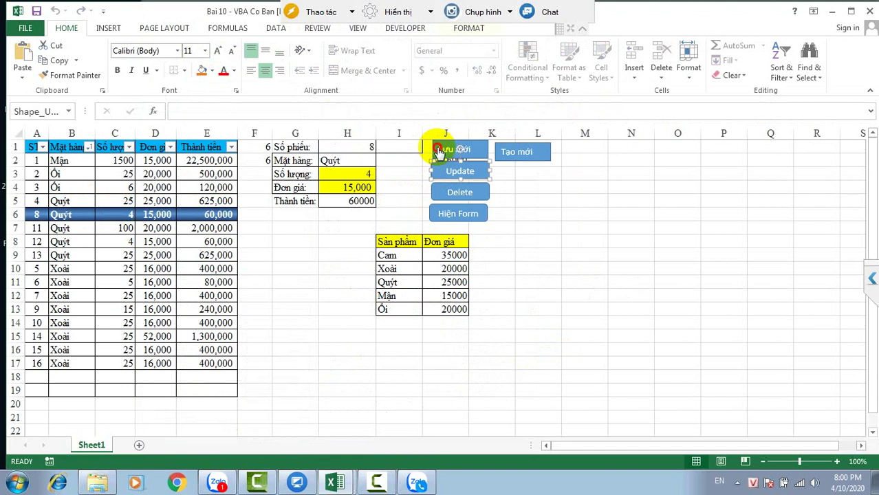
click(438, 150)
right_click(440, 152)
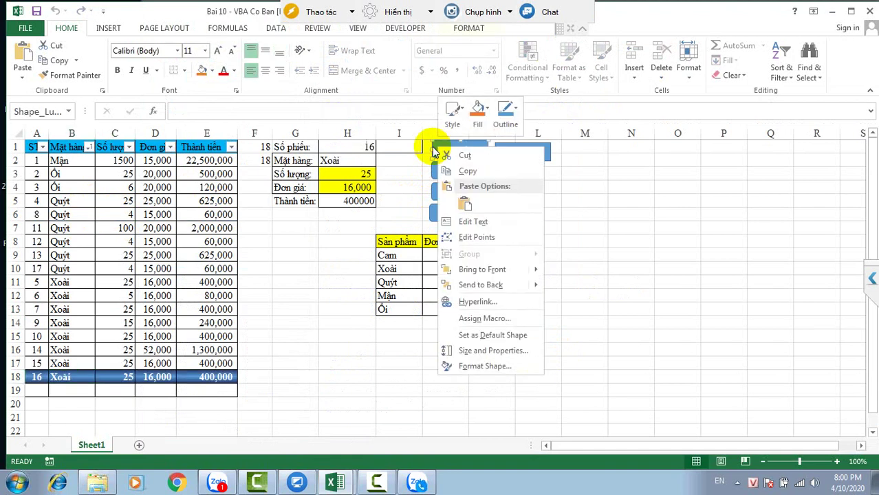
key(Escape)
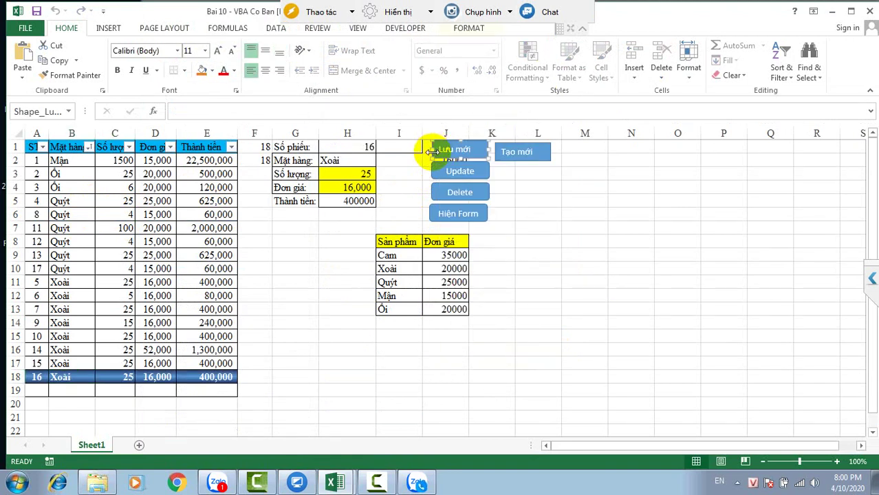
click(212, 71)
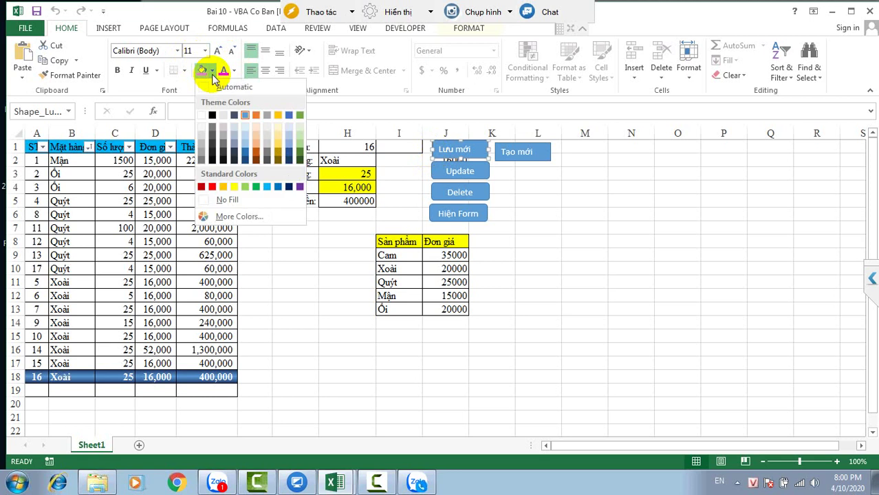
click(248, 188)
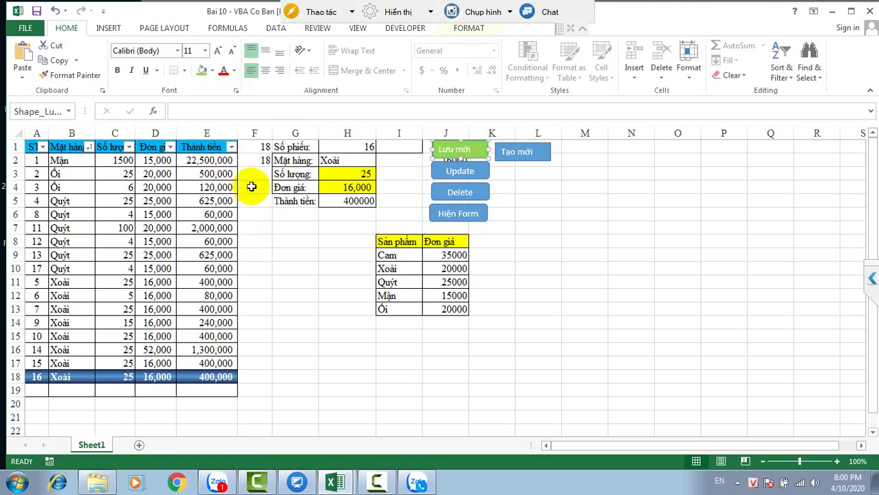
Nudge the Update shape up with the arrow keys onto Lưu mới's slot
right_click(442, 170)
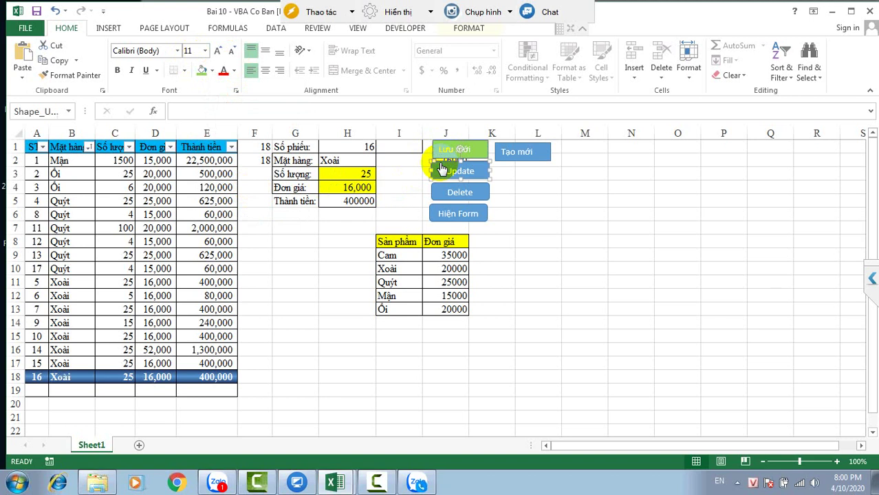
key(Escape)
key(Up)
key(Up)
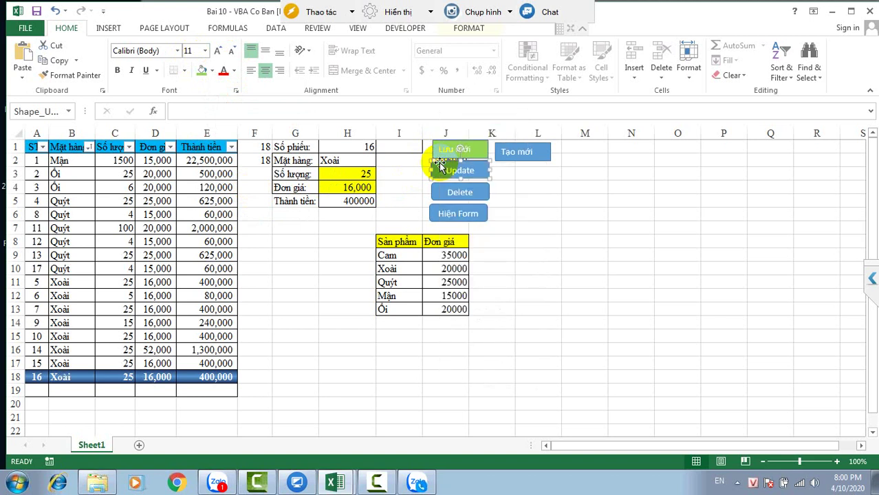
key(Up)
key(Up)
key(Up)
key(Up)
key(Up)
key(Up)
key(Up)
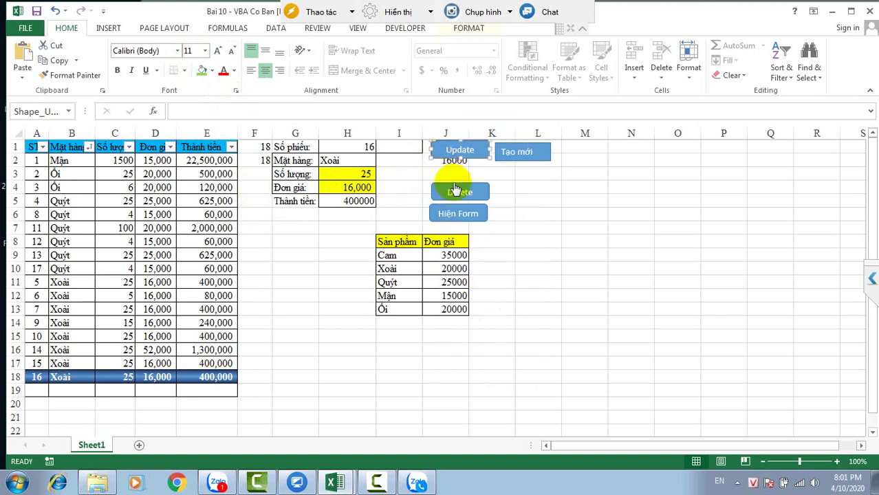
Move the Delete and Hiện Form buttons together up directly under Update
right_click(454, 189)
key(Escape)
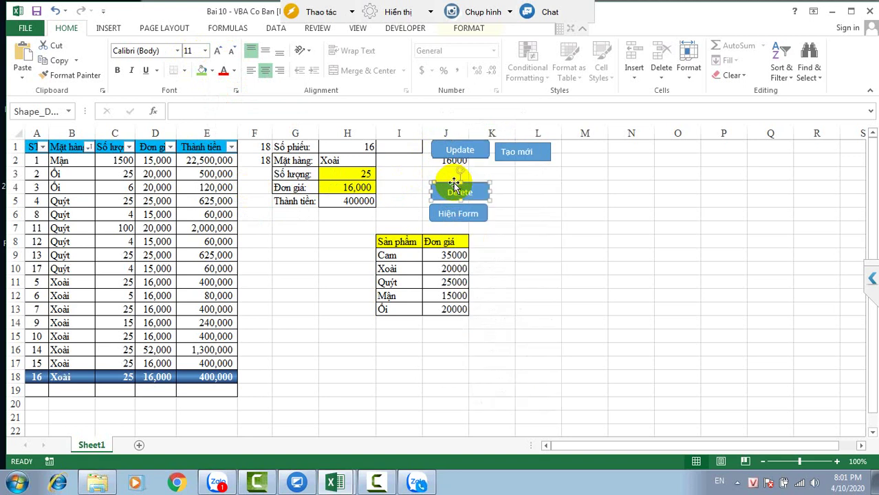
ctrl+click(446, 212)
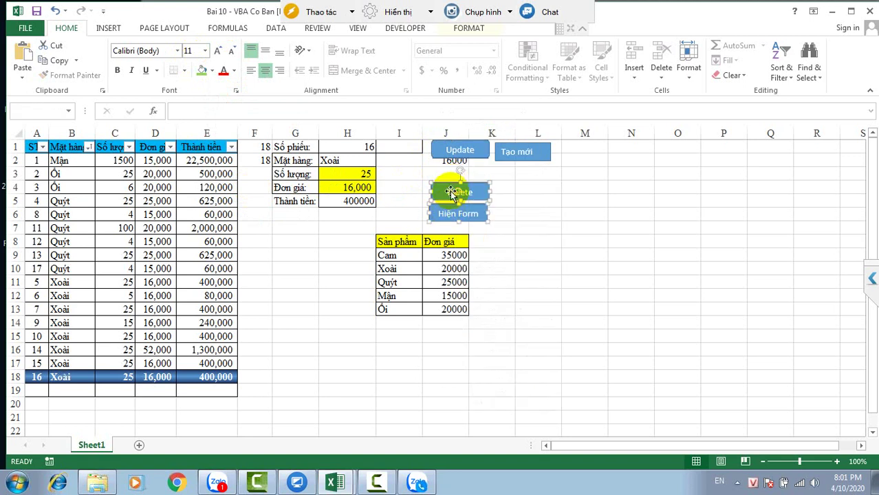
drag(451, 192, 453, 162)
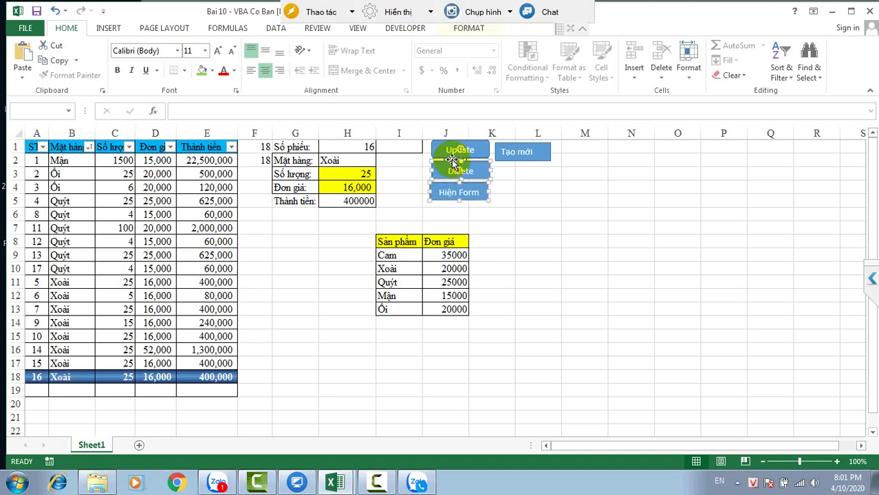
drag(452, 161, 451, 161)
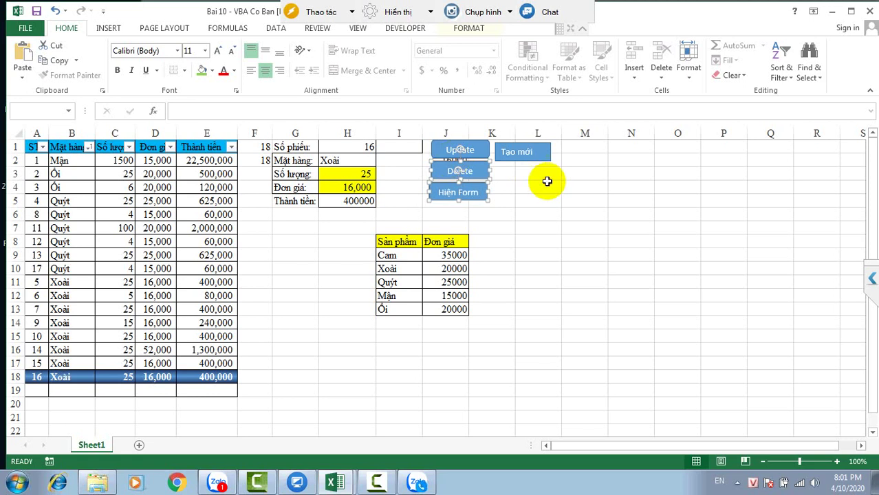
Fill the Delete button red and the Tạo mới button yellow-orange
right_click(488, 172)
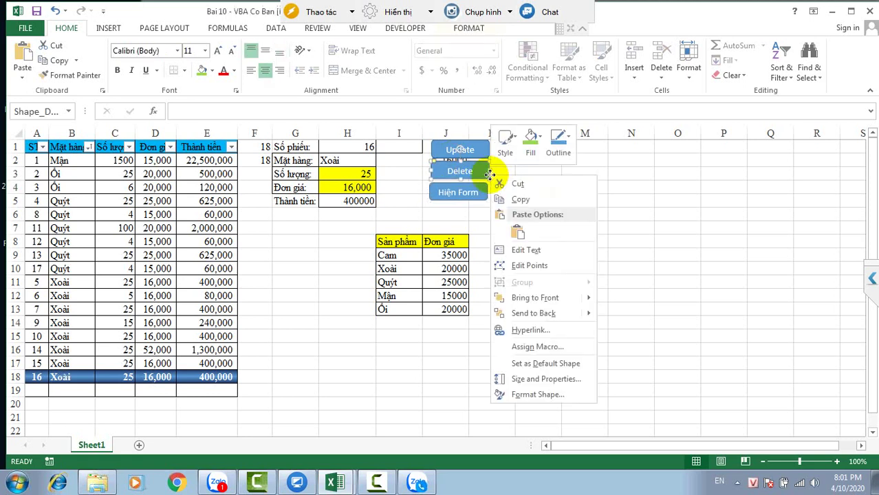
click(212, 71)
click(212, 188)
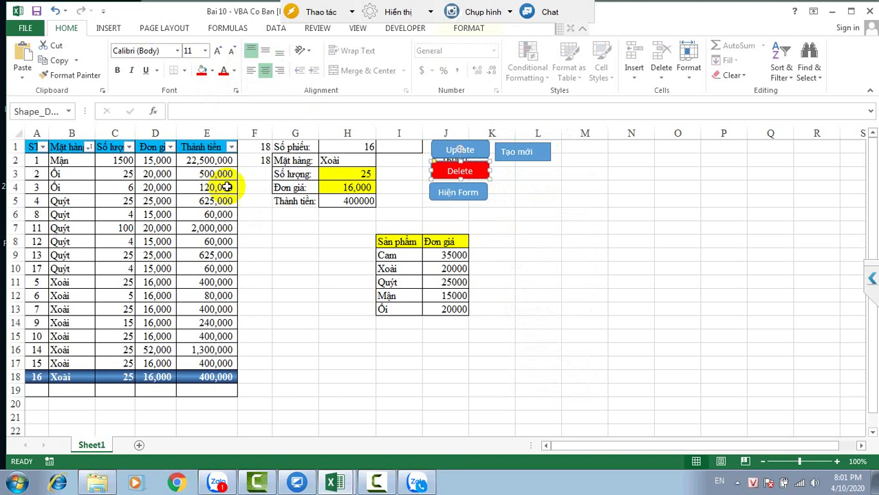
click(541, 215)
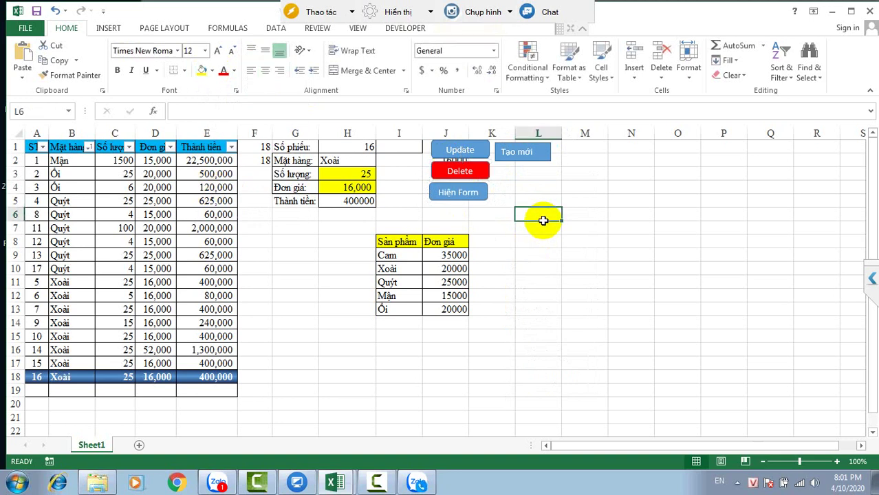
right_click(533, 165)
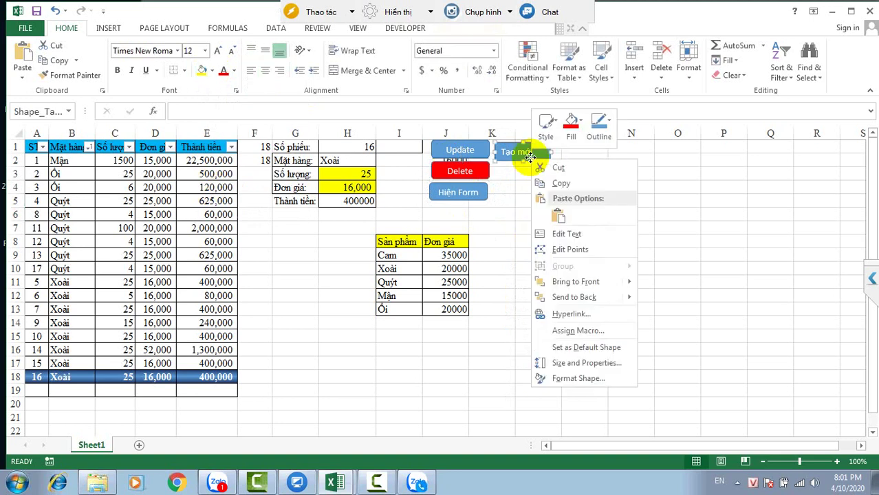
click(212, 72)
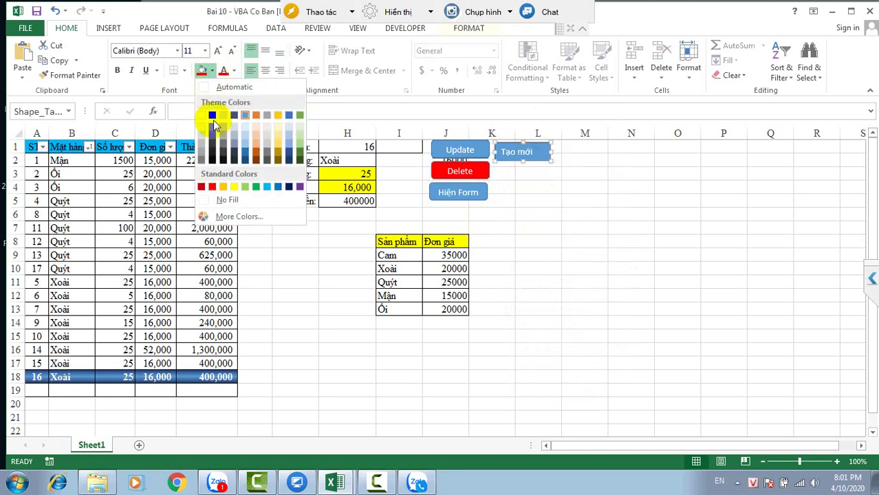
click(224, 188)
click(271, 269)
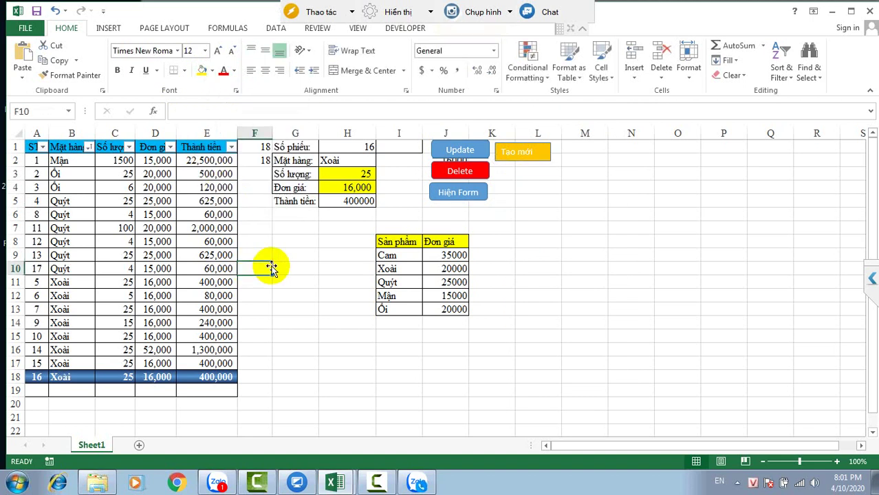
Load row 10, then edit the Shape_LuuMoi visibility value in the VBA code
click(157, 267)
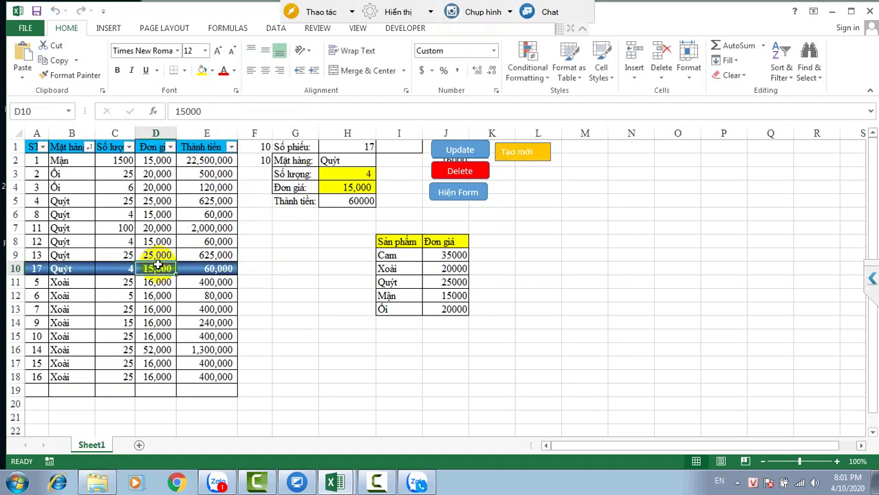
key(alt+F11)
key(BackSpace)
key(BackSpace)
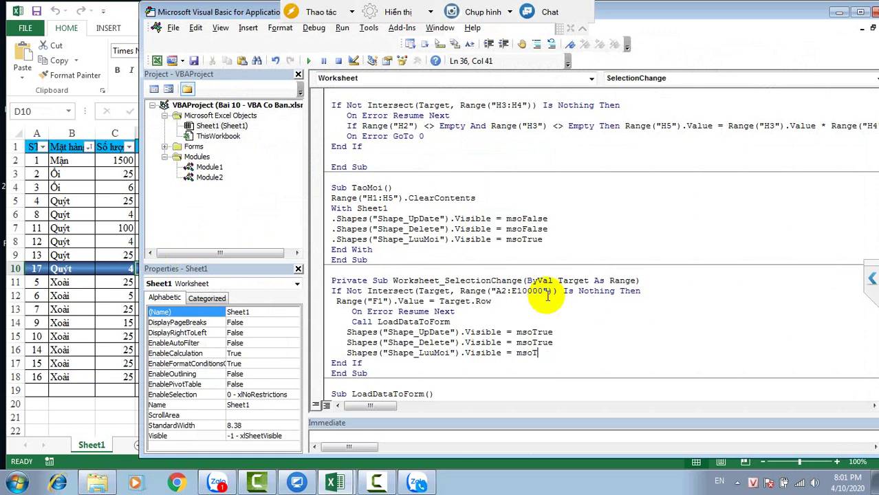
Test loading rows 8, 4, 10 and 13, clearing the form with Tạo mới in between
click(110, 241)
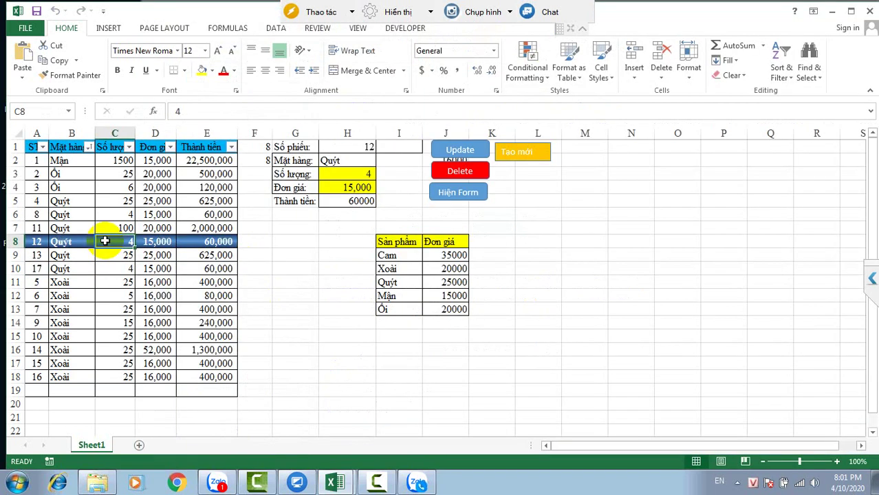
click(157, 187)
click(143, 268)
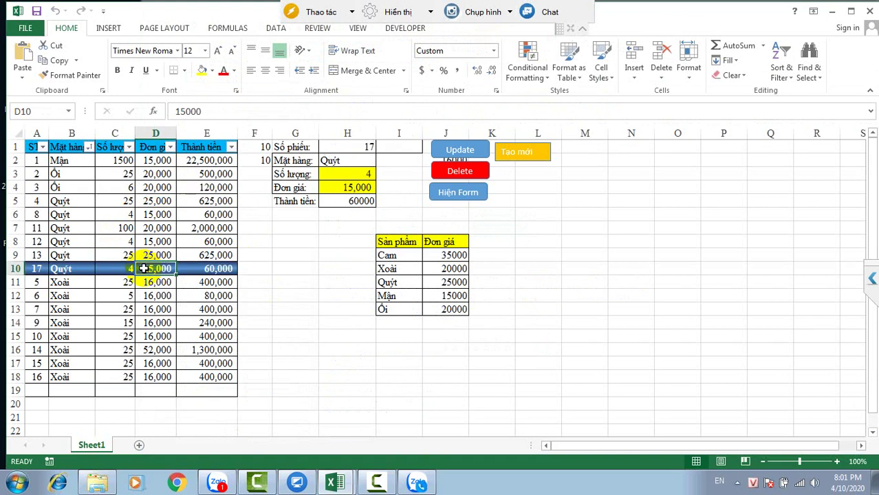
click(131, 309)
click(543, 154)
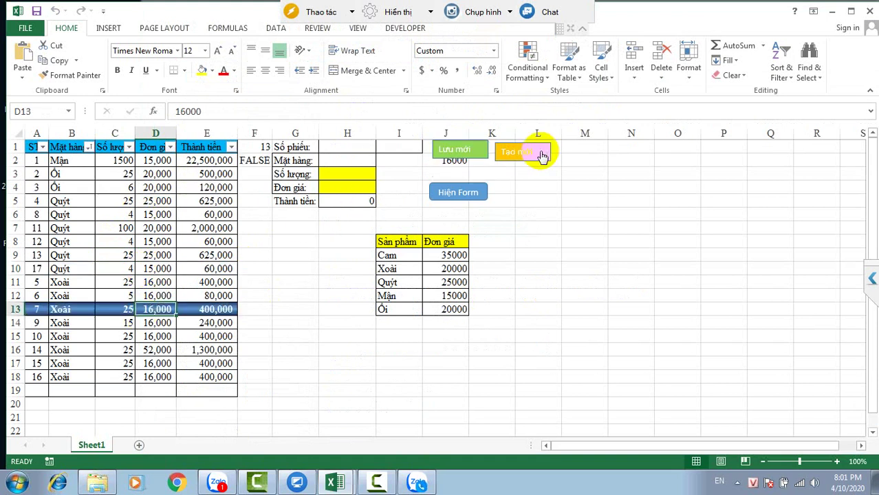
click(135, 269)
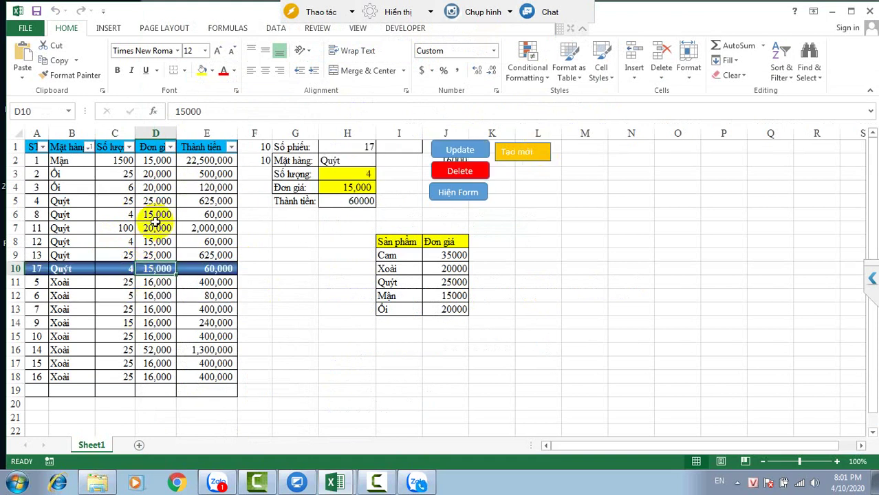
click(539, 154)
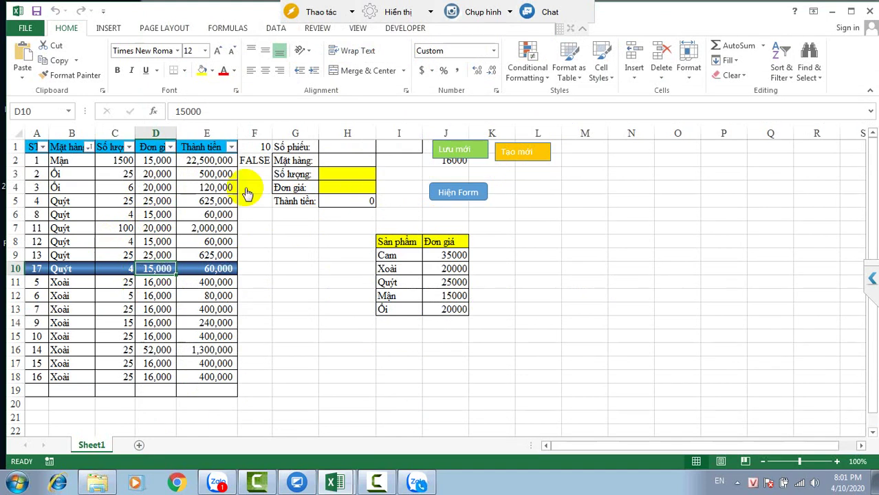
Load rows 6 and 11, clear the form, then load rows 8 and 12 (Xoài order)
click(123, 215)
click(131, 283)
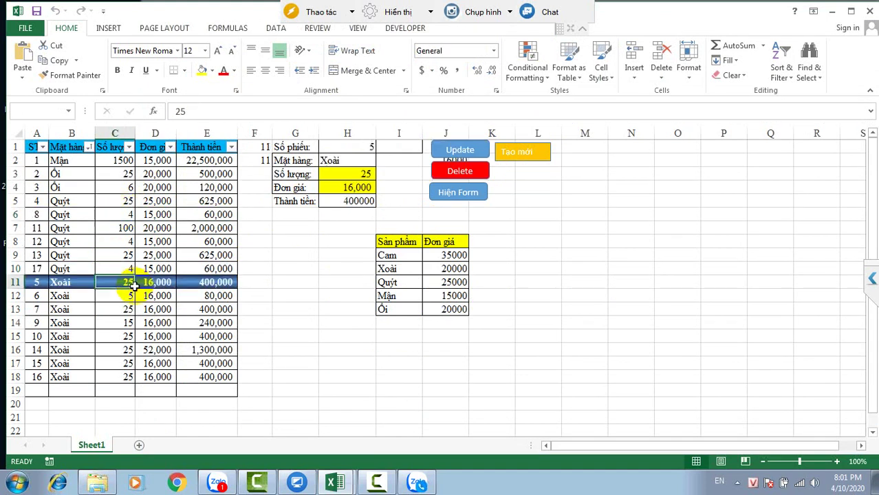
click(521, 158)
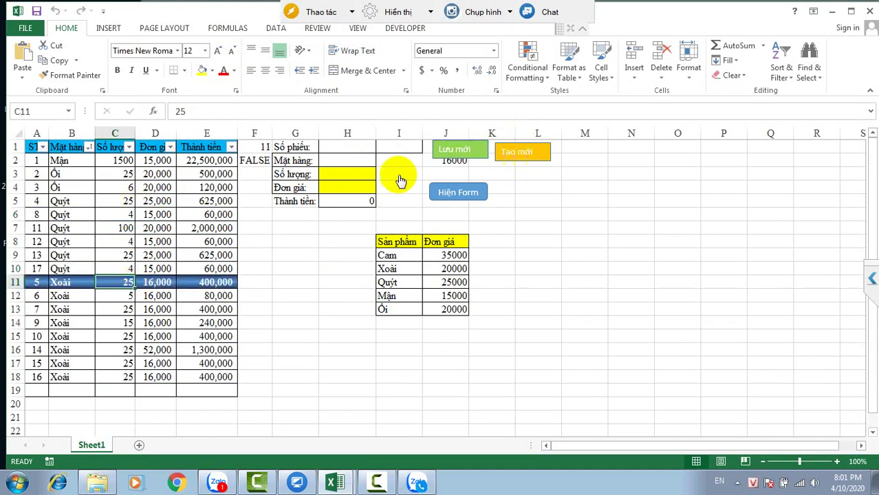
click(110, 245)
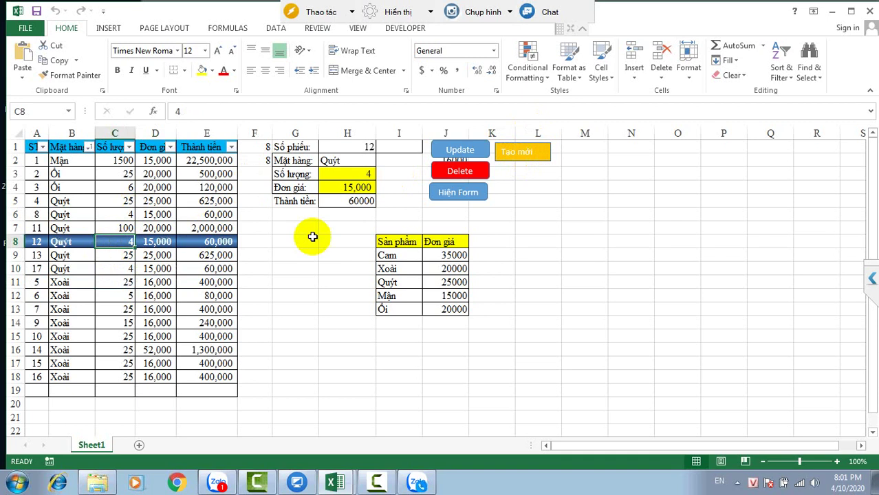
click(168, 295)
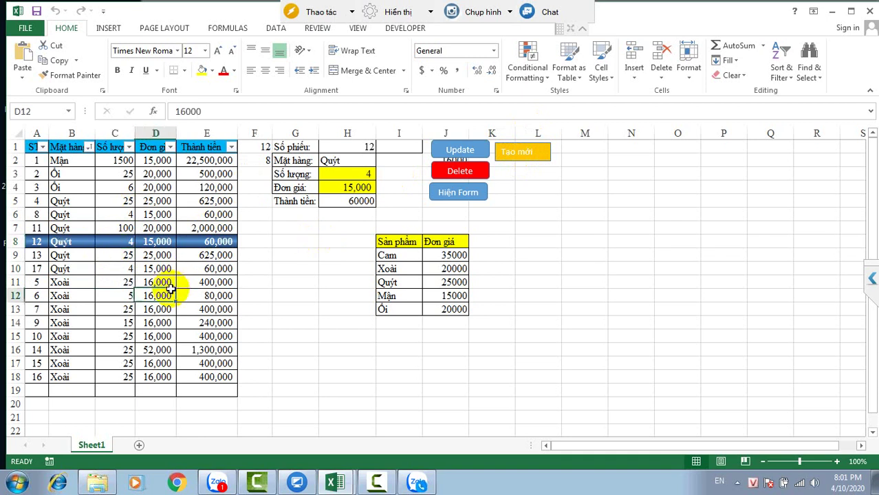
Drag the Hiện Form button beside Delete, under Tạo mới
right_click(473, 199)
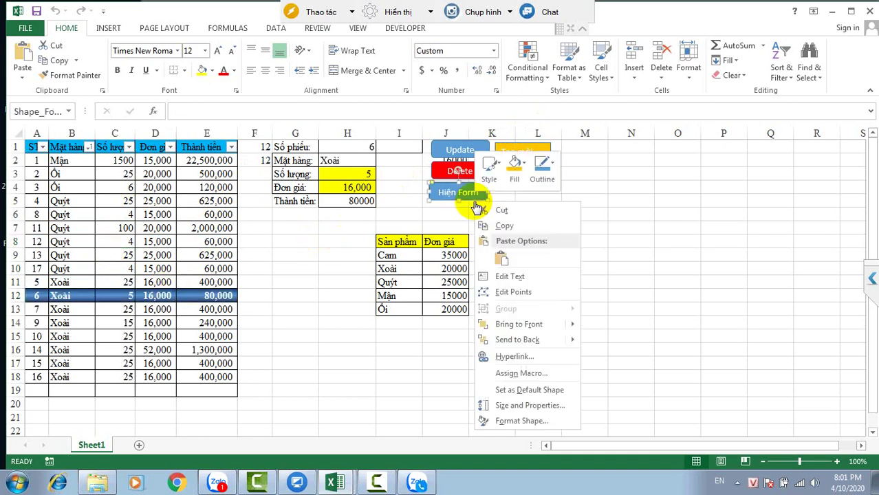
click(451, 202)
drag(451, 201, 515, 185)
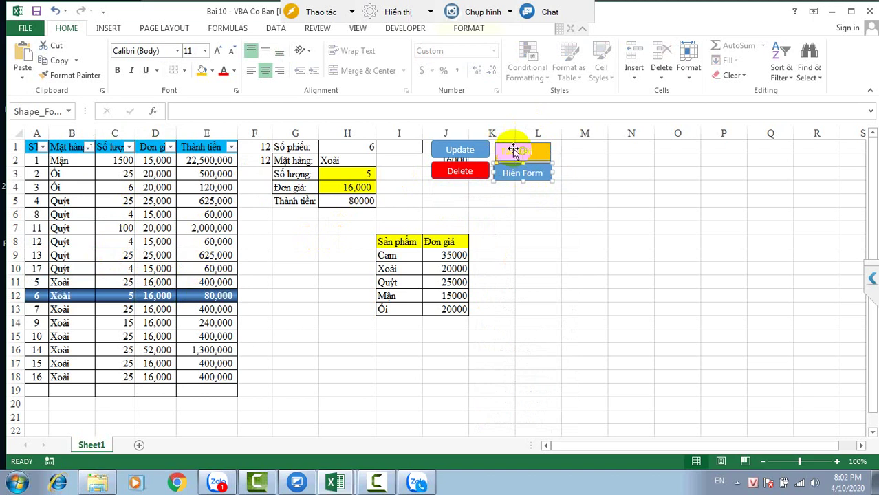
Deselect the buttons by selecting cells J3 and J2, then load row 7's record
right_click(514, 148)
click(514, 147)
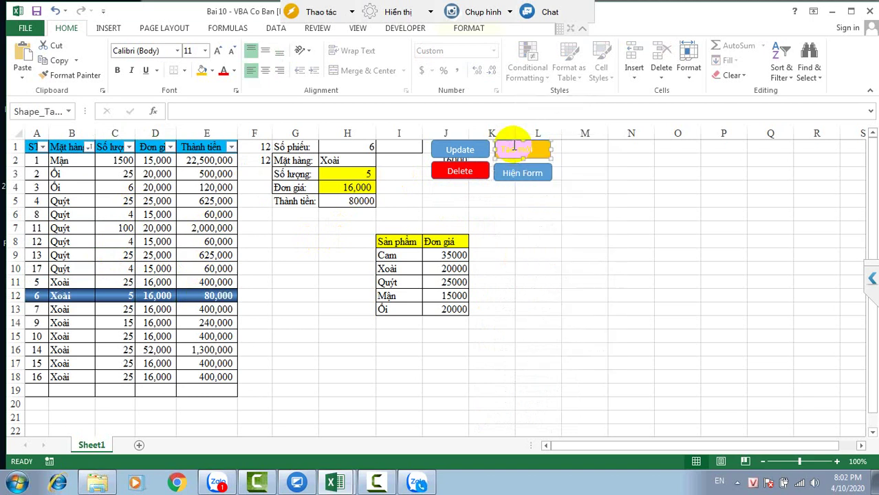
click(370, 214)
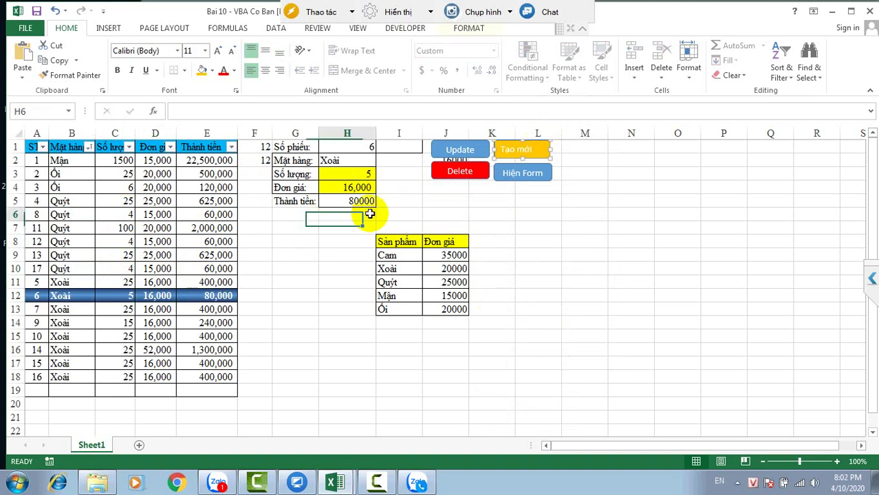
click(445, 183)
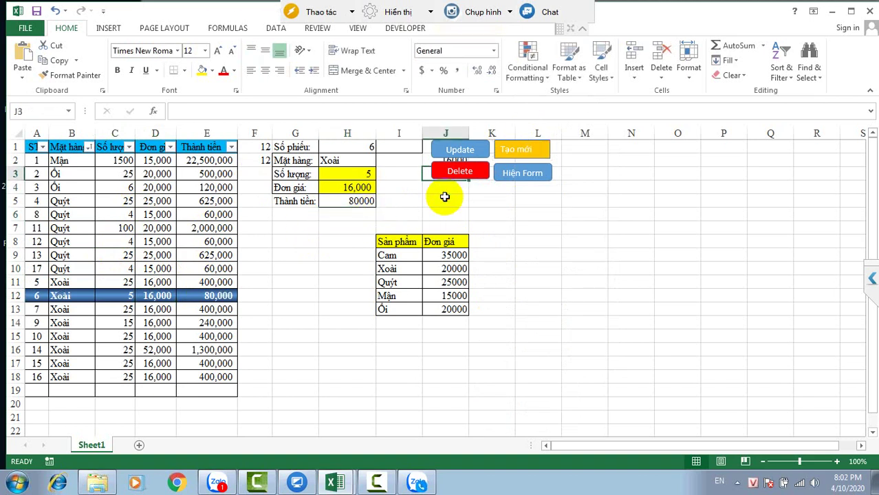
key(Up)
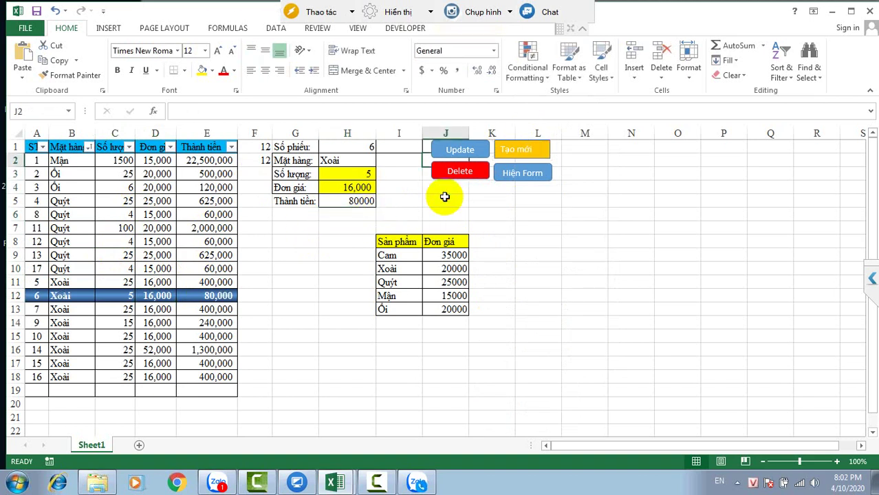
click(156, 228)
Load rows 5, 9, 11, 8 and finally 10 (order 17, Quýt) into the form
click(154, 204)
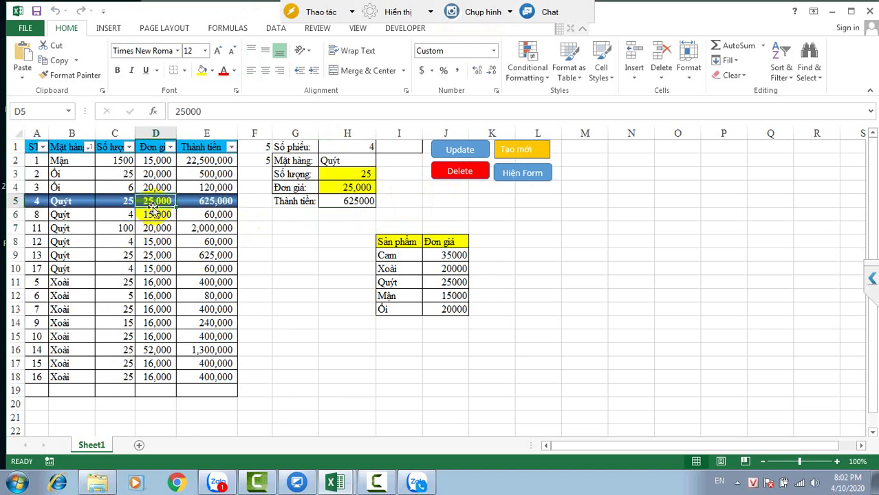
click(145, 254)
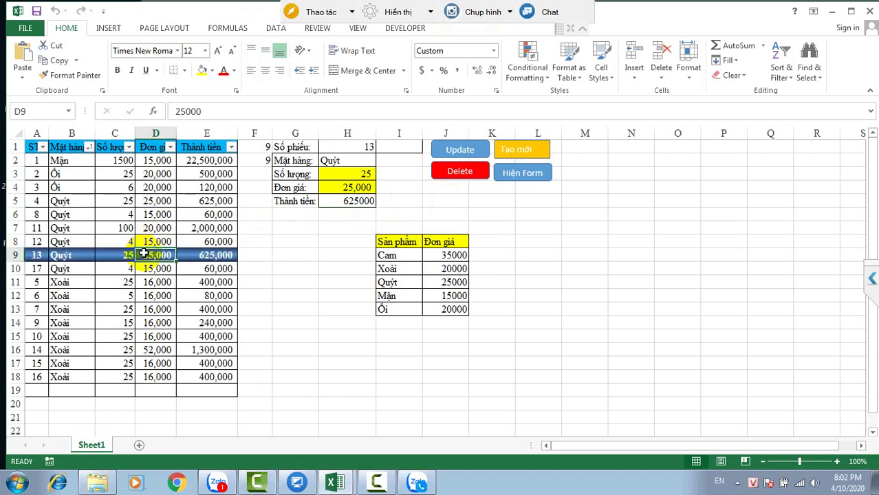
click(137, 282)
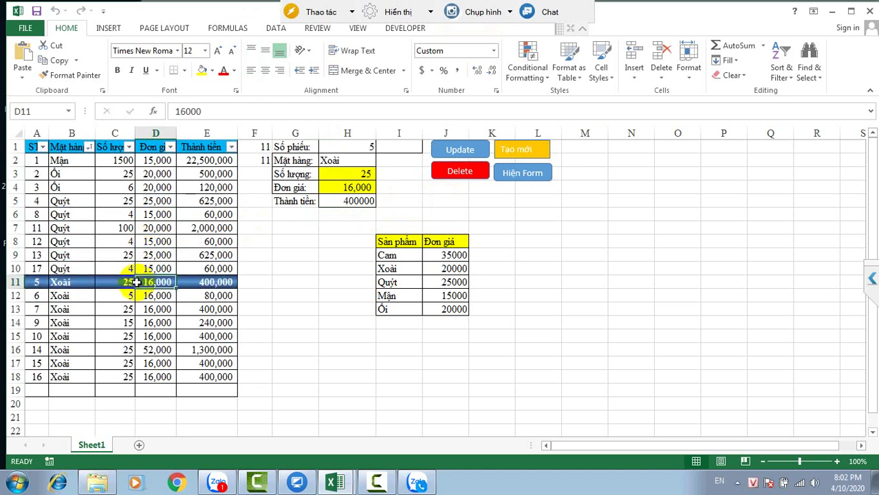
click(143, 239)
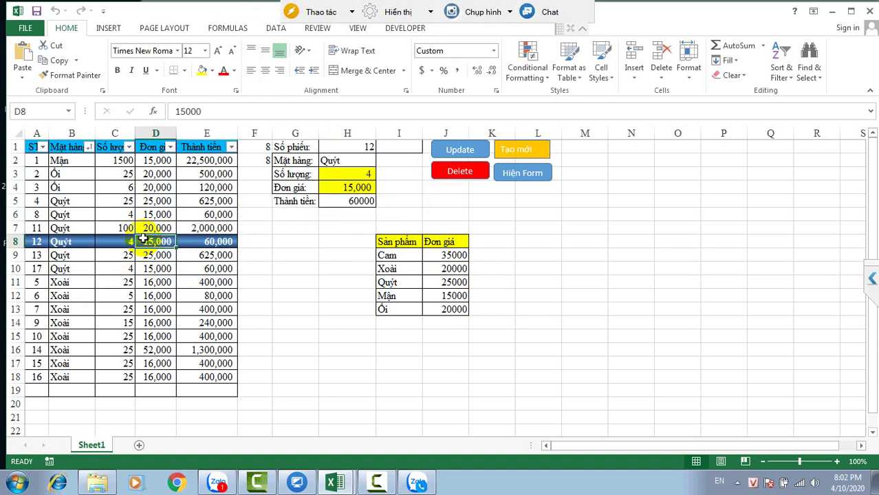
click(160, 269)
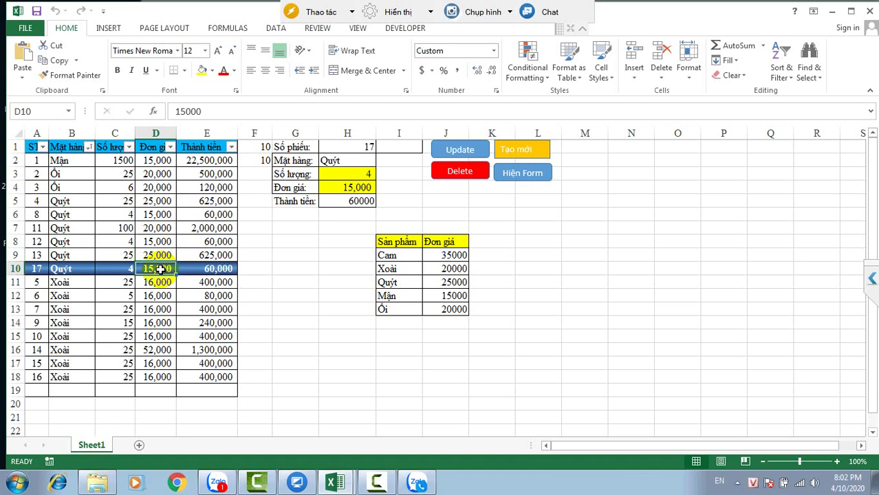
Hide column F and select the G1:H5 input block
right_click(261, 137)
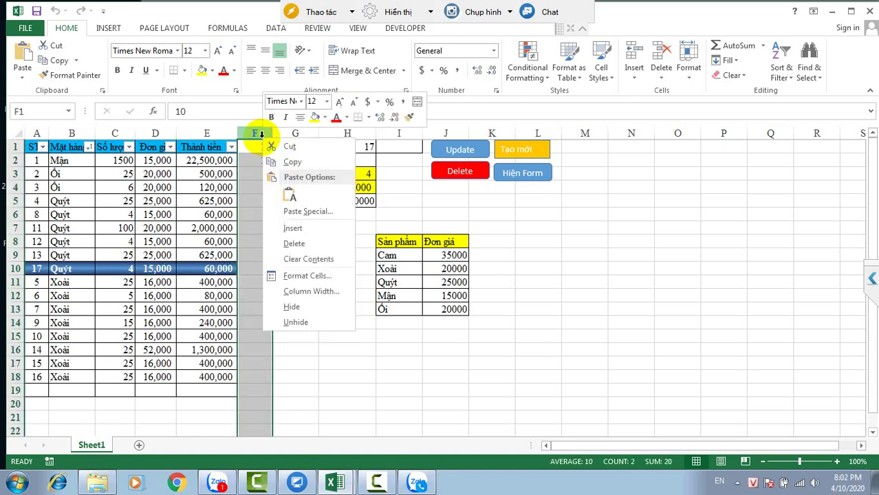
click(291, 306)
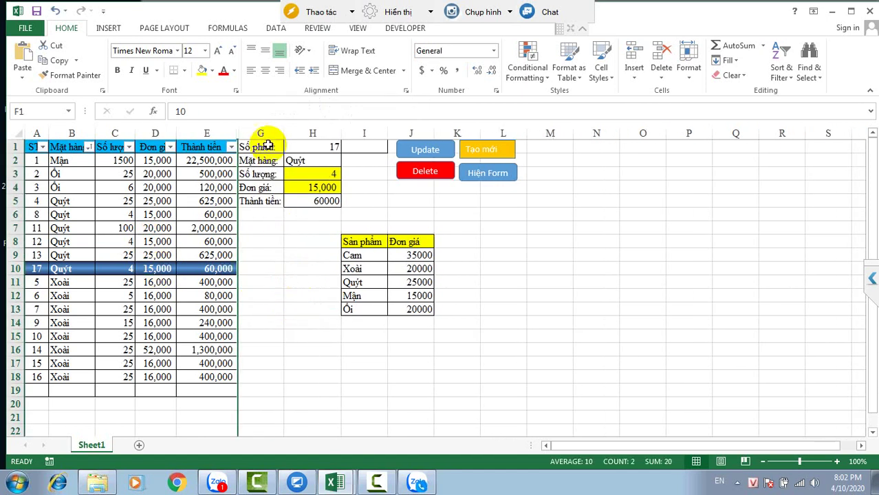
drag(267, 146, 314, 201)
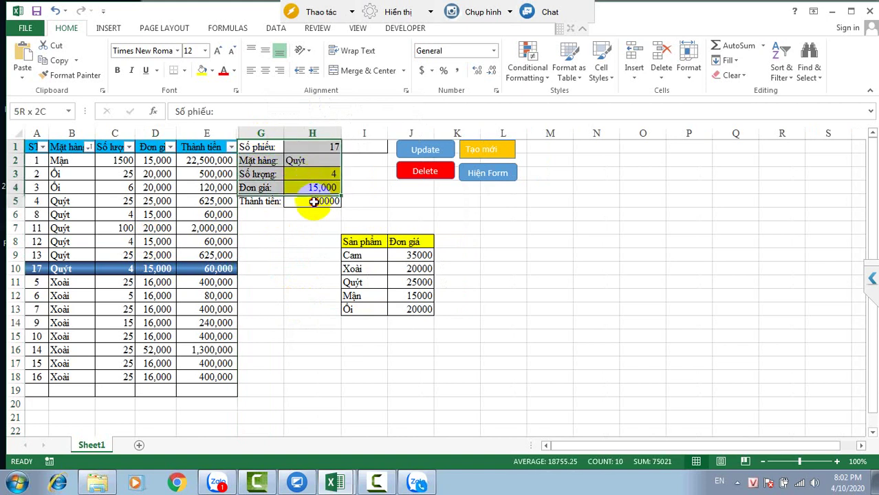
Give G1:H5 a thick box border, double line style, and All Borders on every cell
click(185, 72)
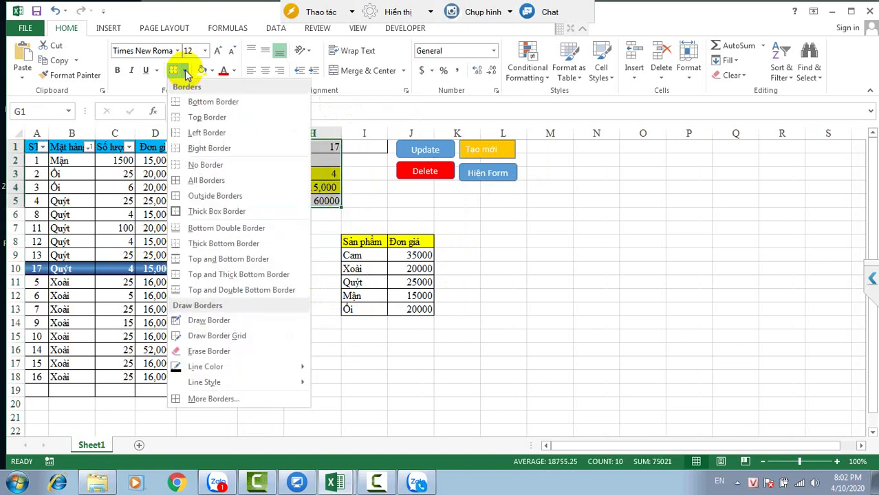
click(203, 212)
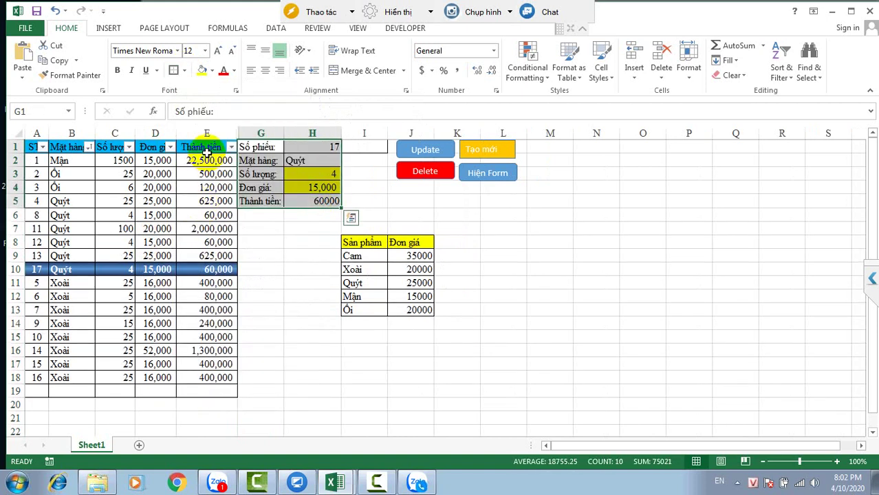
click(185, 70)
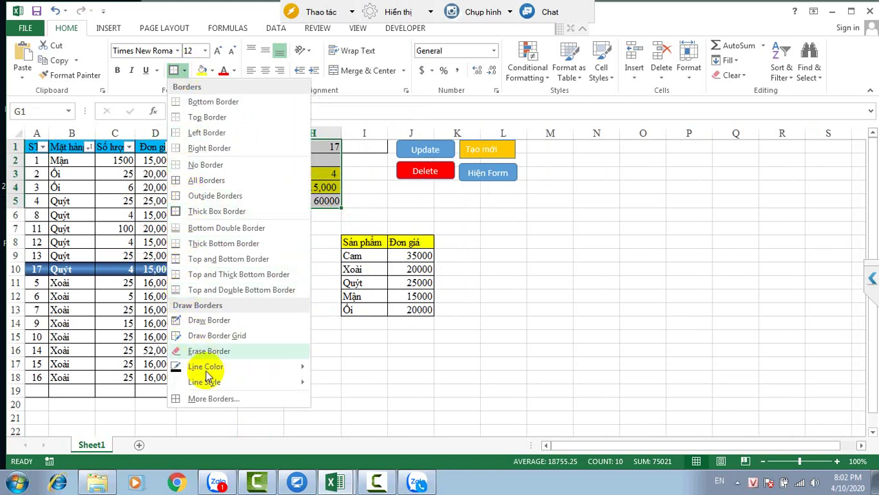
mouse_move(216, 382)
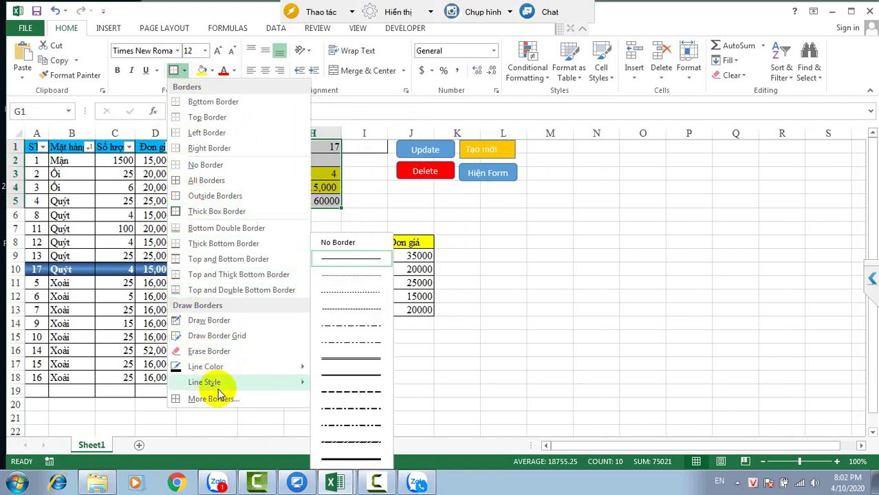
click(334, 358)
click(184, 72)
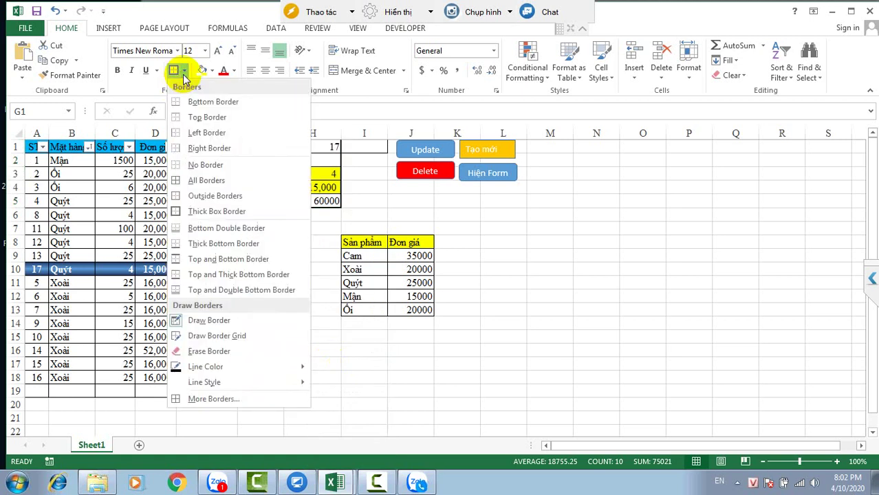
click(192, 180)
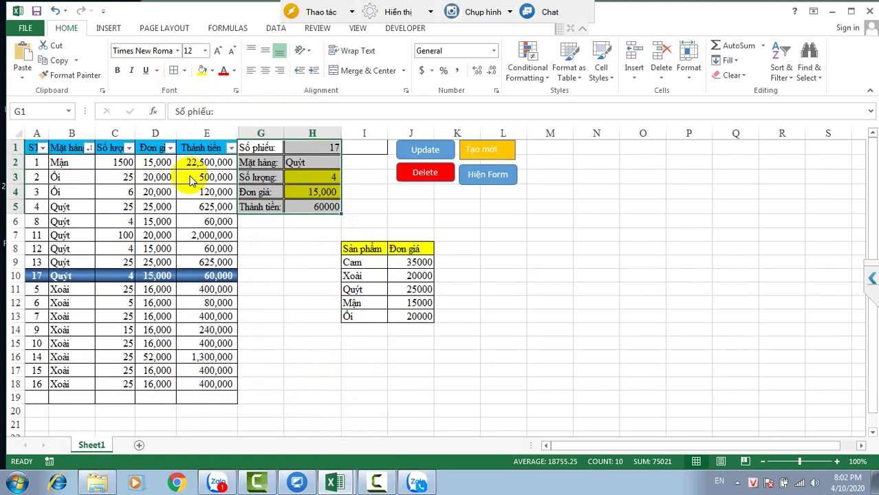
click(299, 177)
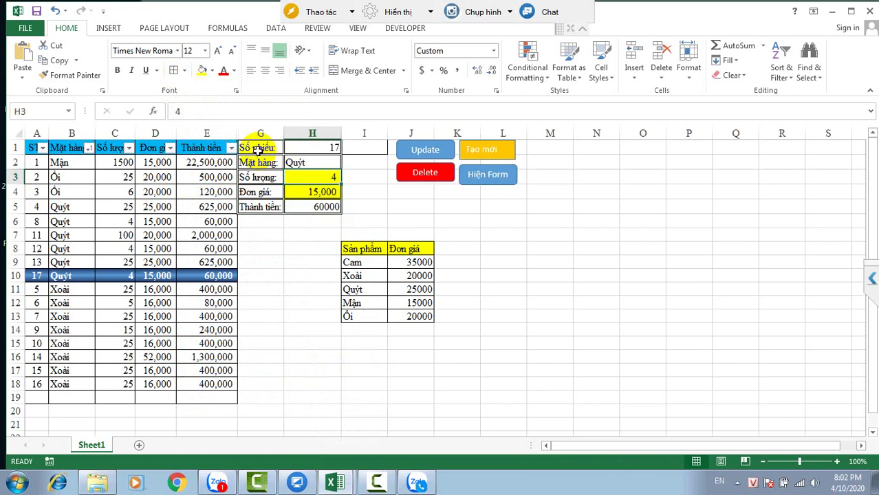
drag(255, 147, 259, 200)
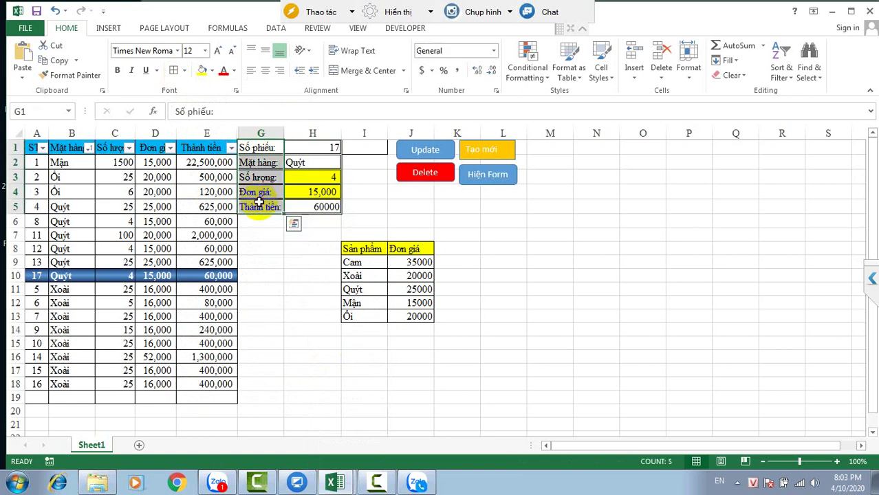
Fill the label cells G1:G5 with blue
click(212, 70)
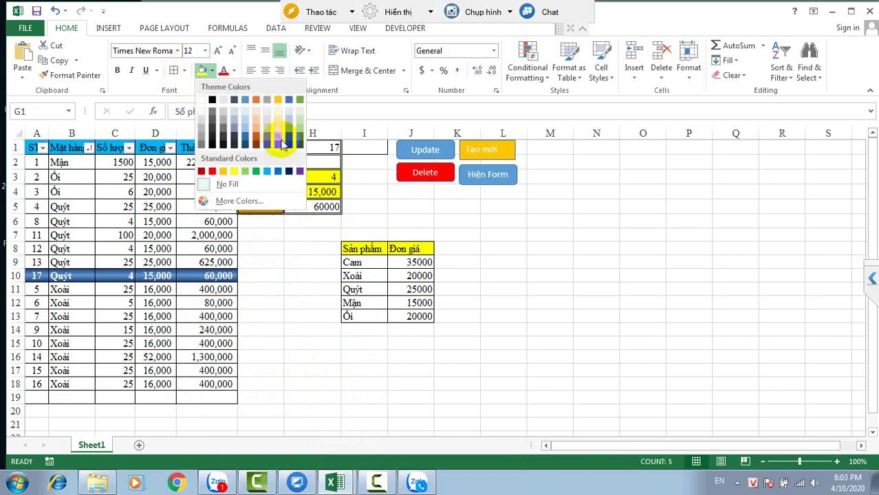
click(289, 101)
click(264, 177)
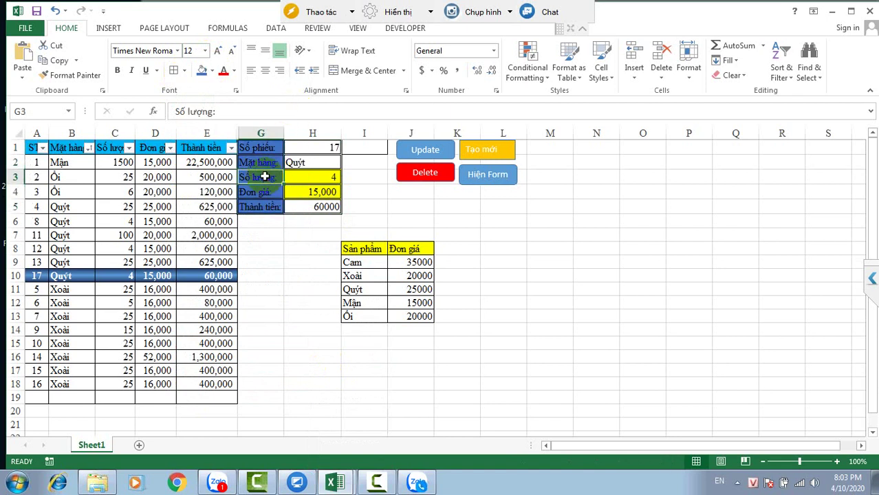
Centre Quýt in H2 and apply Comma Style so H5 shows 60,000
click(305, 163)
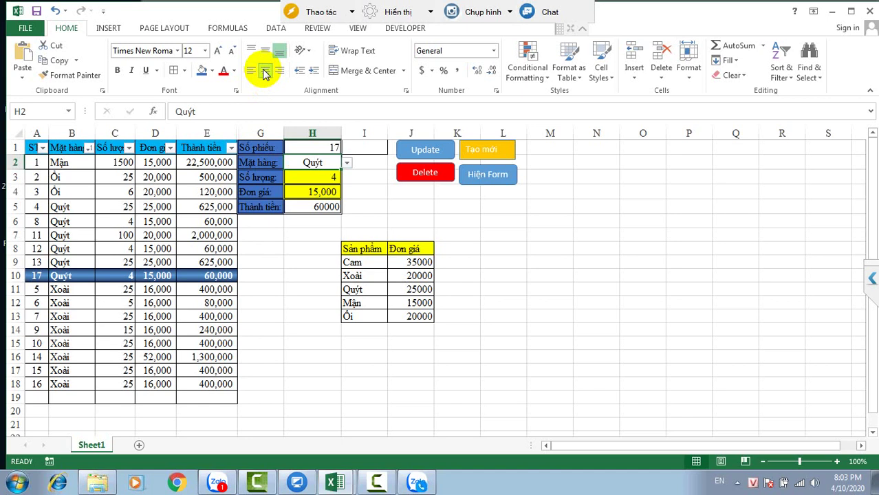
click(316, 206)
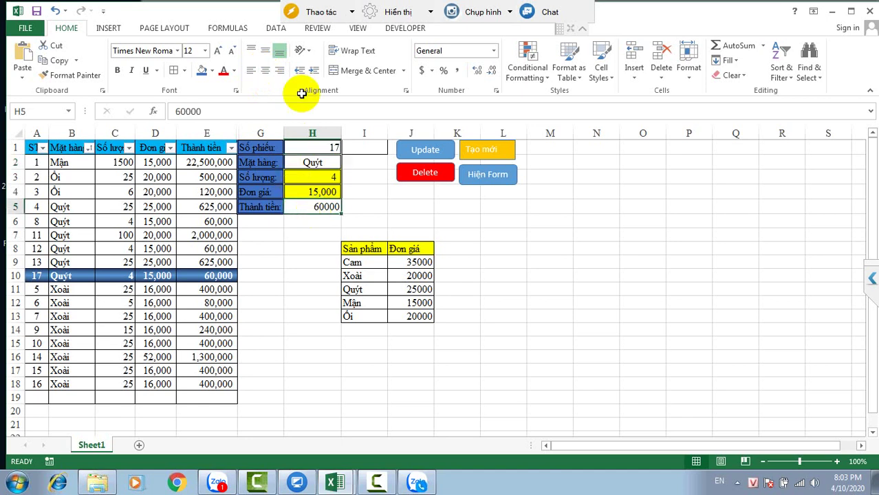
click(457, 72)
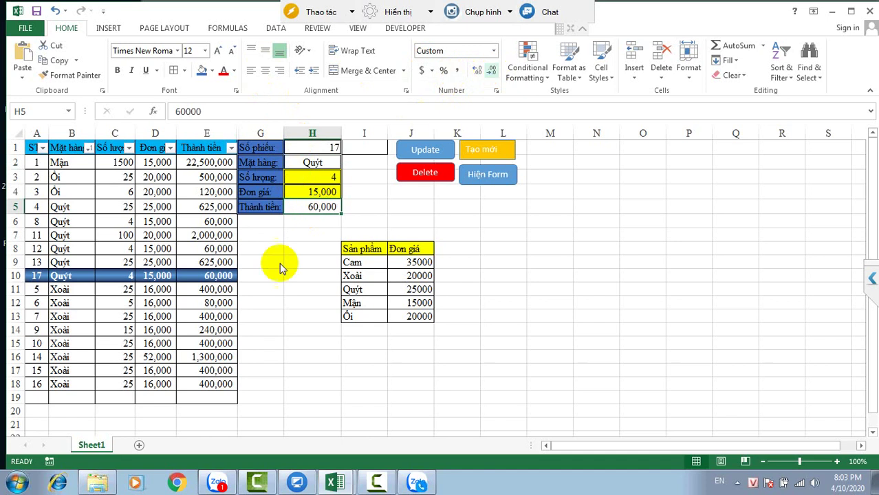
Test loading orders 3 (Ổi), 6 (Xoài) and 4 (Quýt), clearing the form with Tạo mới
click(175, 234)
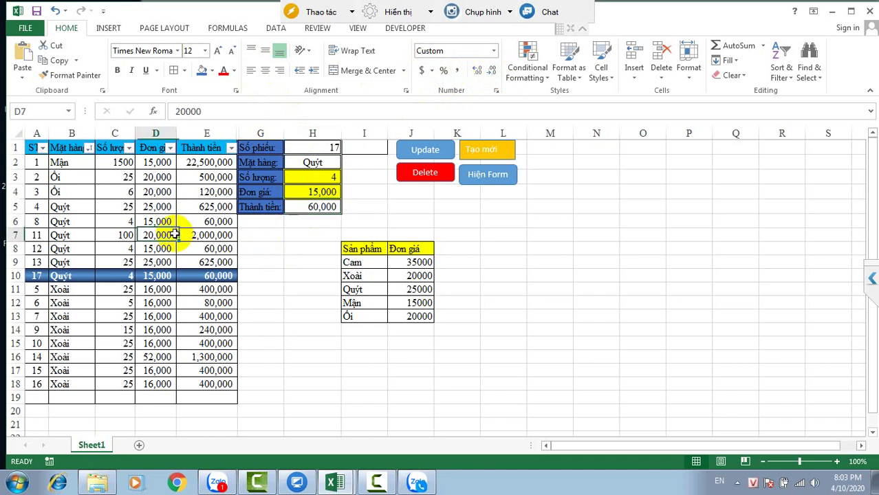
click(124, 186)
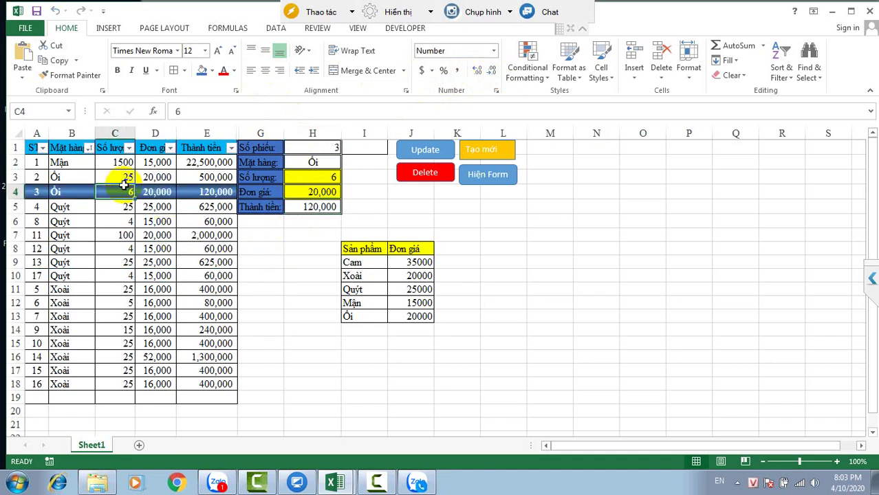
click(198, 249)
click(118, 304)
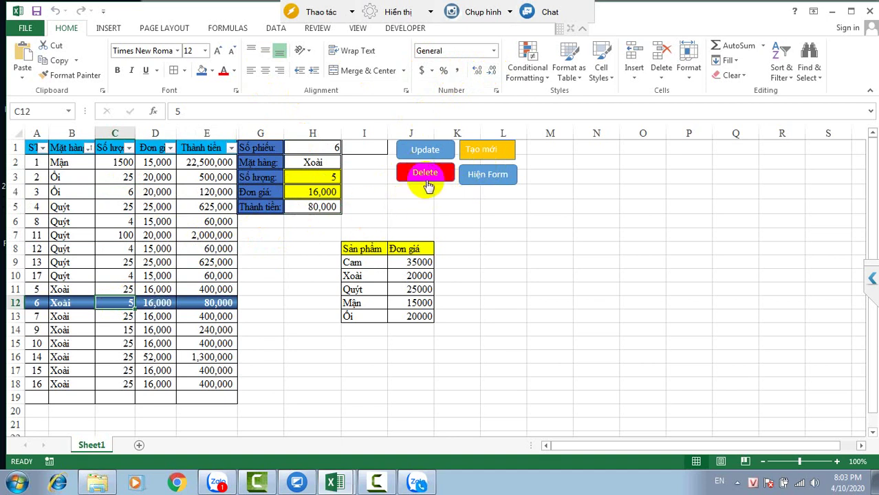
click(495, 151)
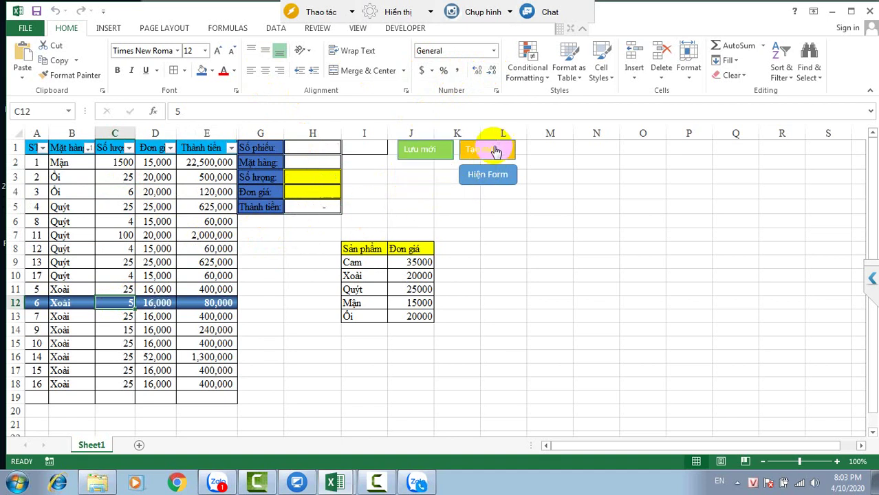
click(155, 207)
Select one more row, open the VBA editor with Alt+F11, and restore the UltraViewer window
click(117, 304)
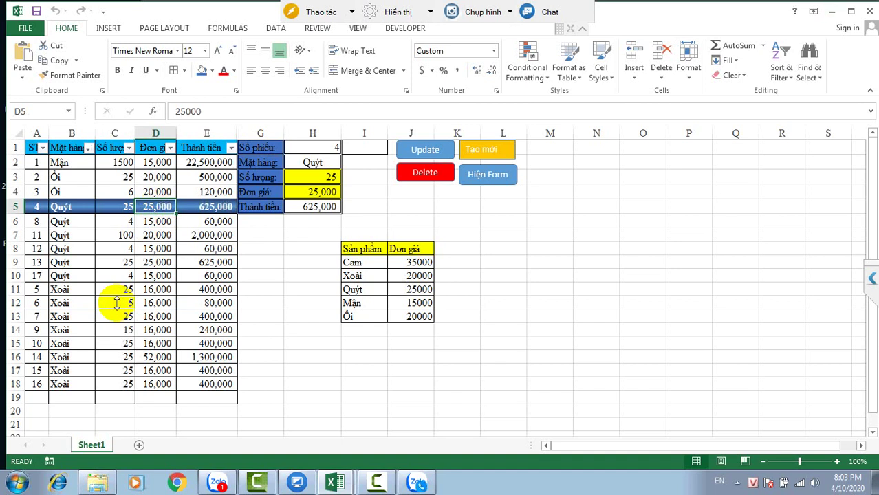
key(alt+F11)
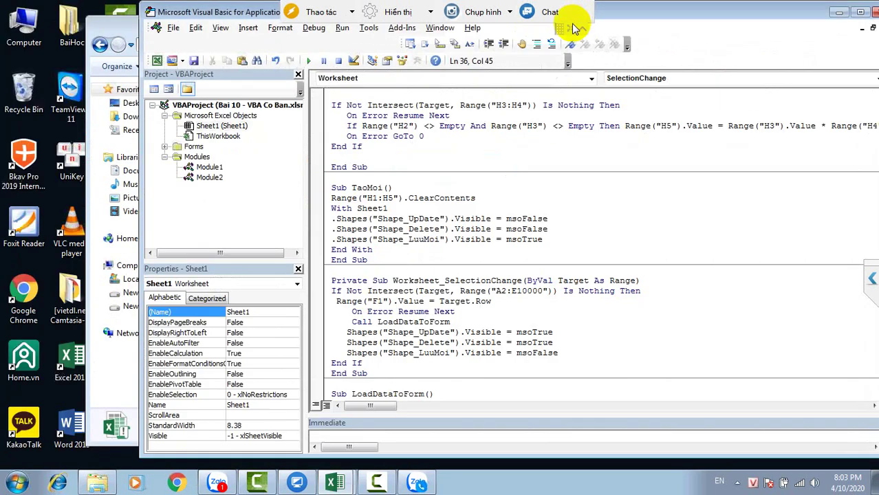
click(571, 28)
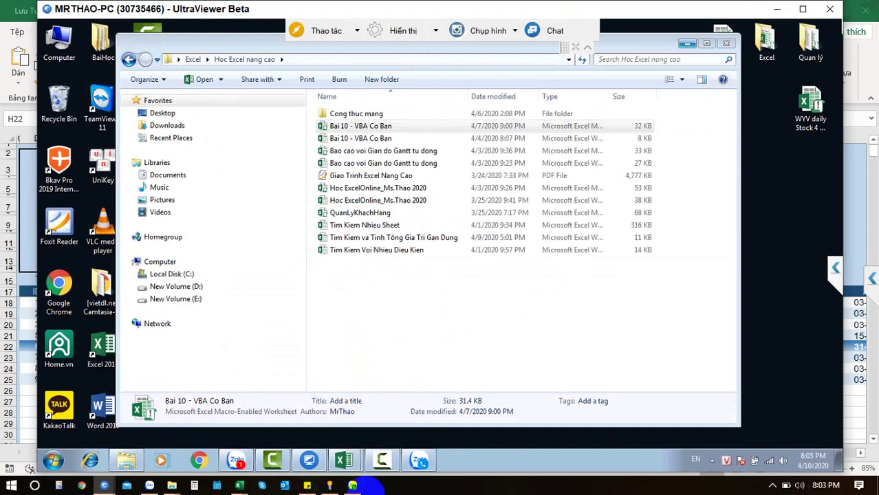